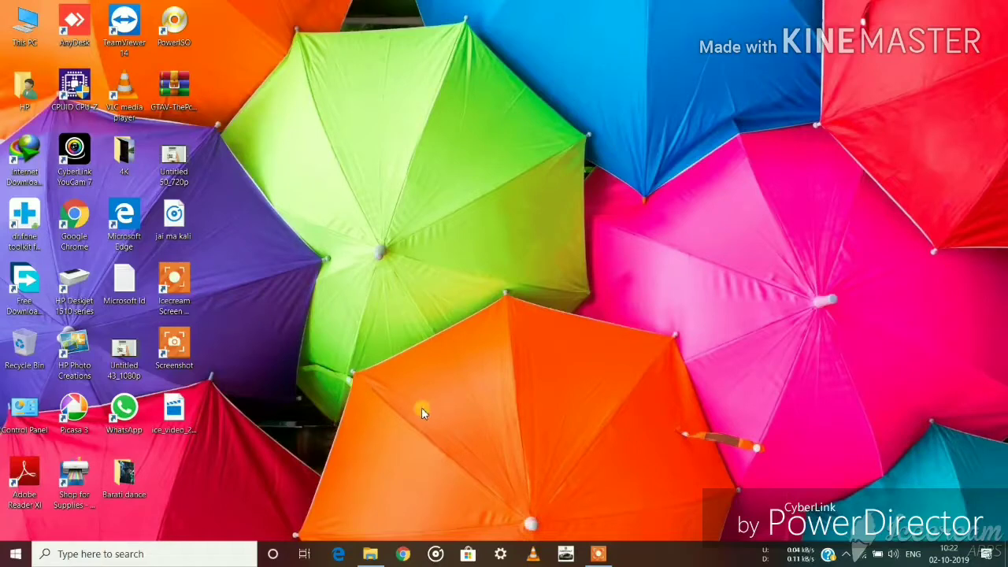
pyautogui.rightClick(470, 49)
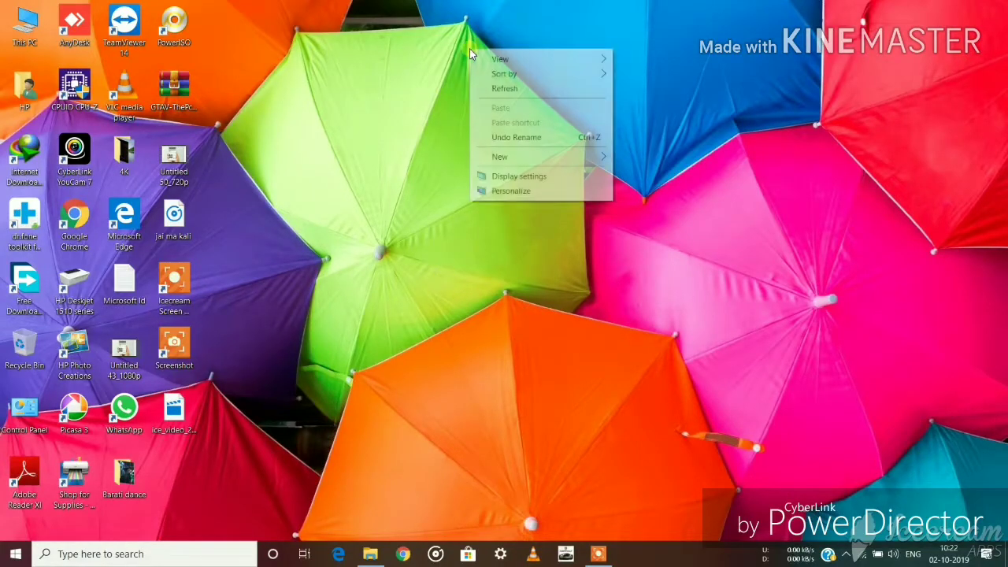
pyautogui.click(484, 92)
pyautogui.rightClick(483, 92)
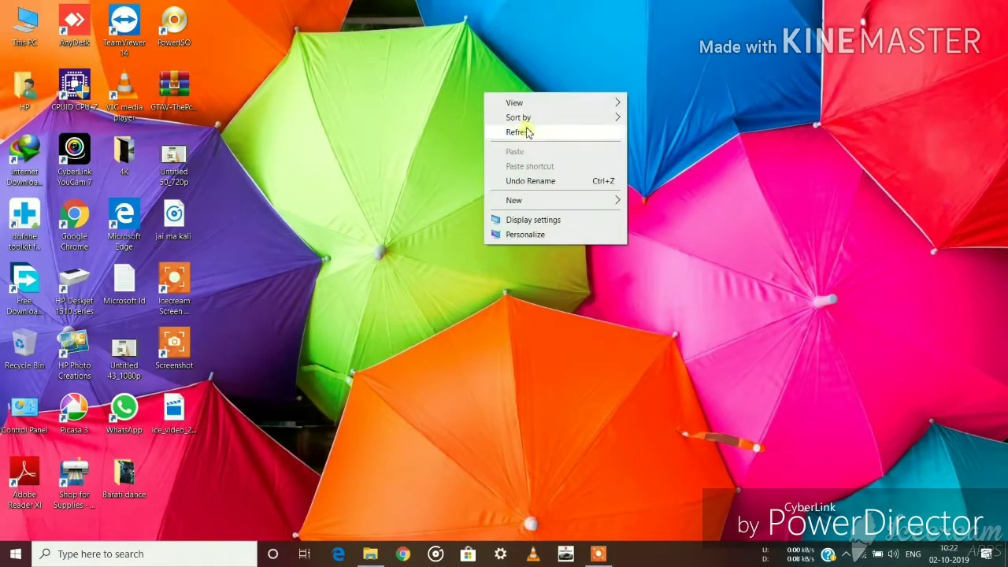
pyautogui.click(527, 130)
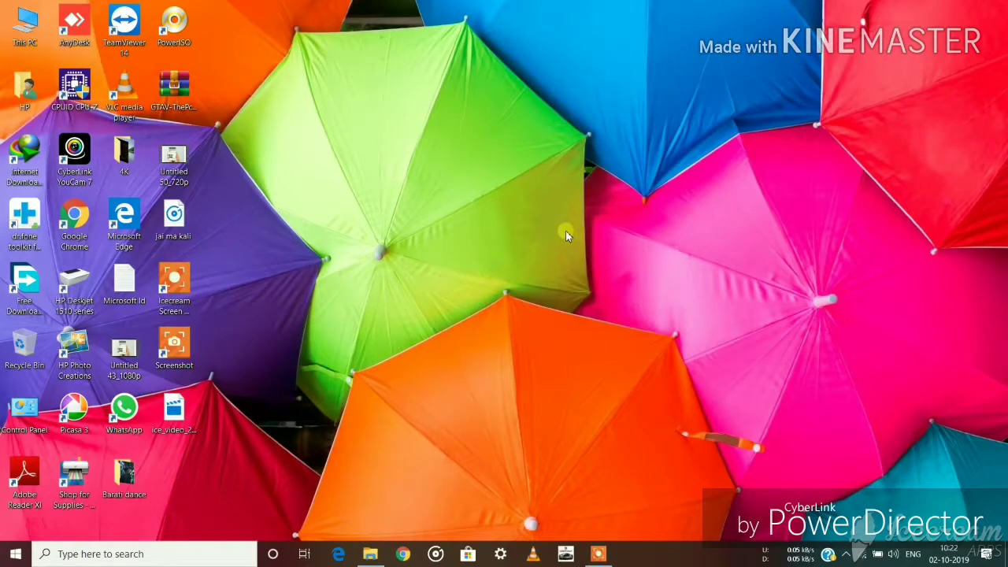
pyautogui.rightClick(482, 127)
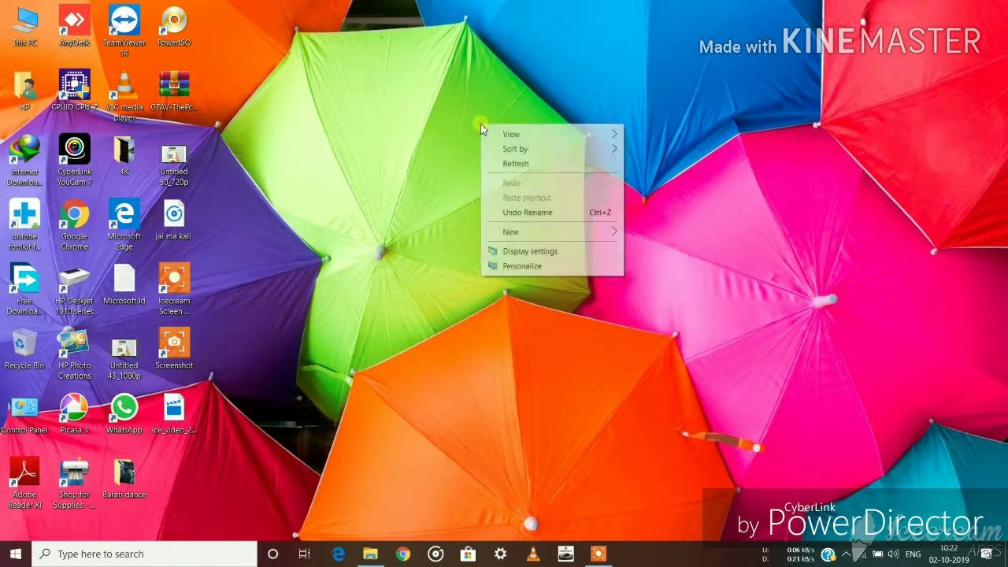
pyautogui.click(491, 164)
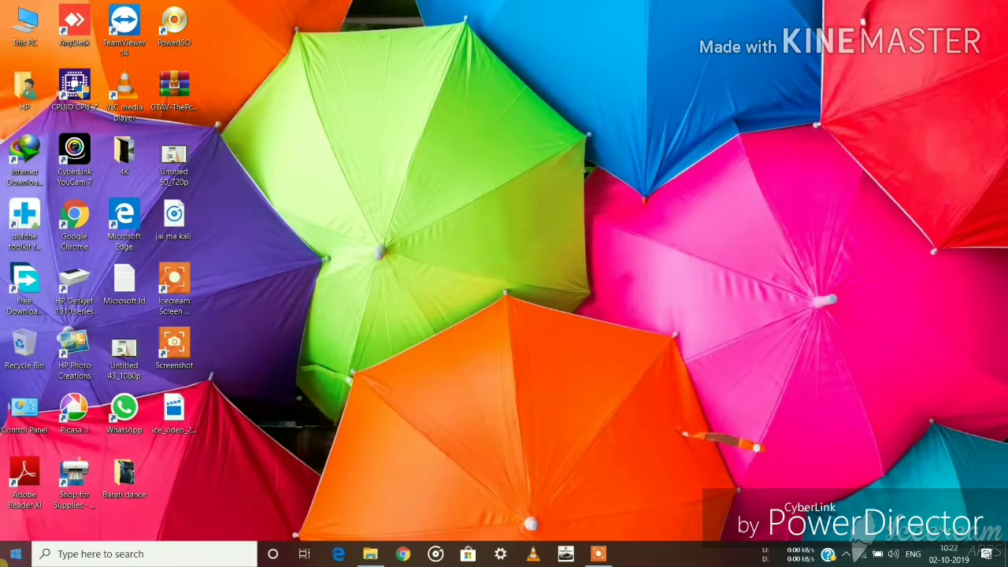
pyautogui.click(15, 553)
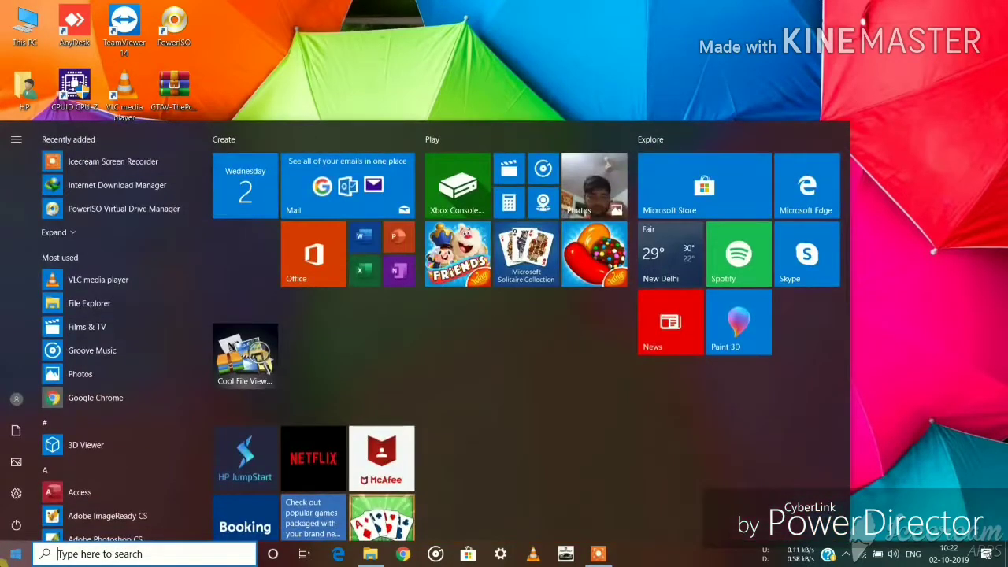
pyautogui.click(15, 553)
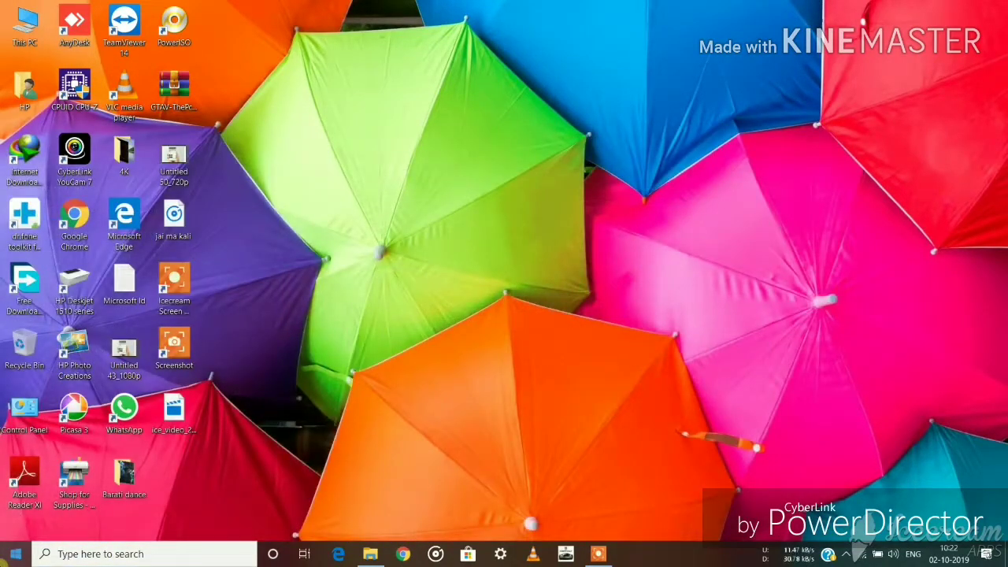
pyautogui.rightClick(374, 255)
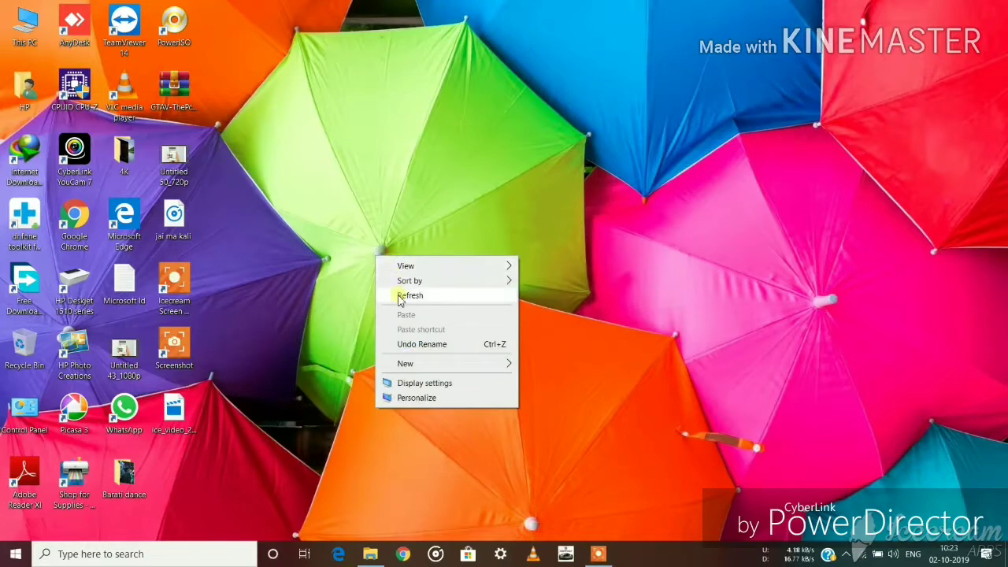
pyautogui.click(399, 296)
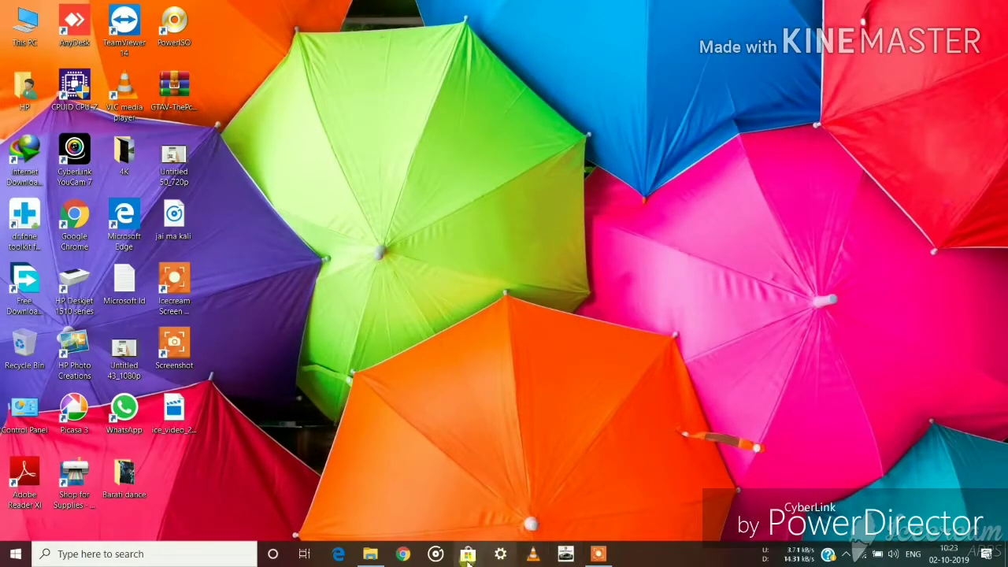
pyautogui.click(597, 555)
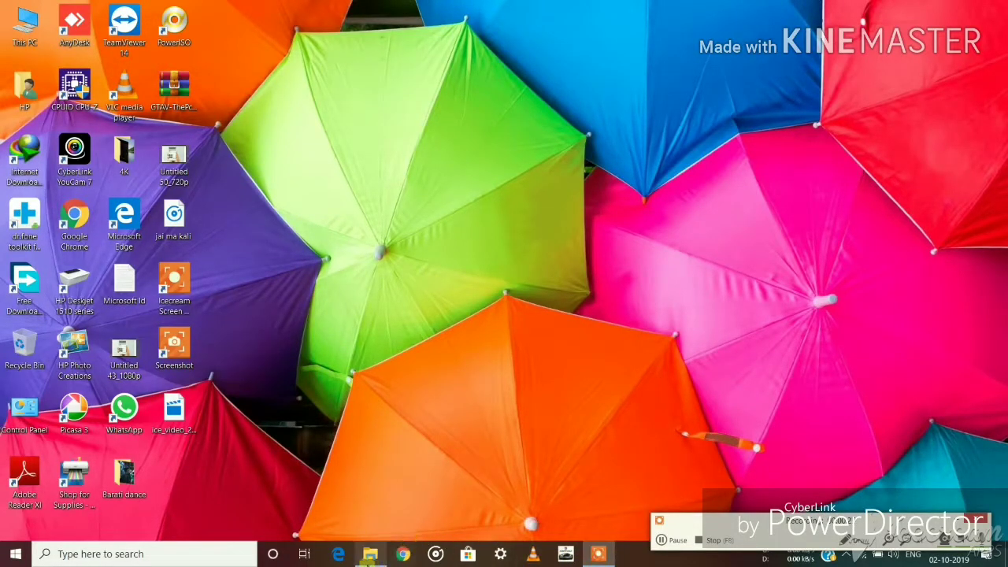
# Show the rufus-3.5, screen_recorder_setup and Windows 10 ISO files in the software folder on drive F, then minimize File Explorer.
pyautogui.click(370, 555)
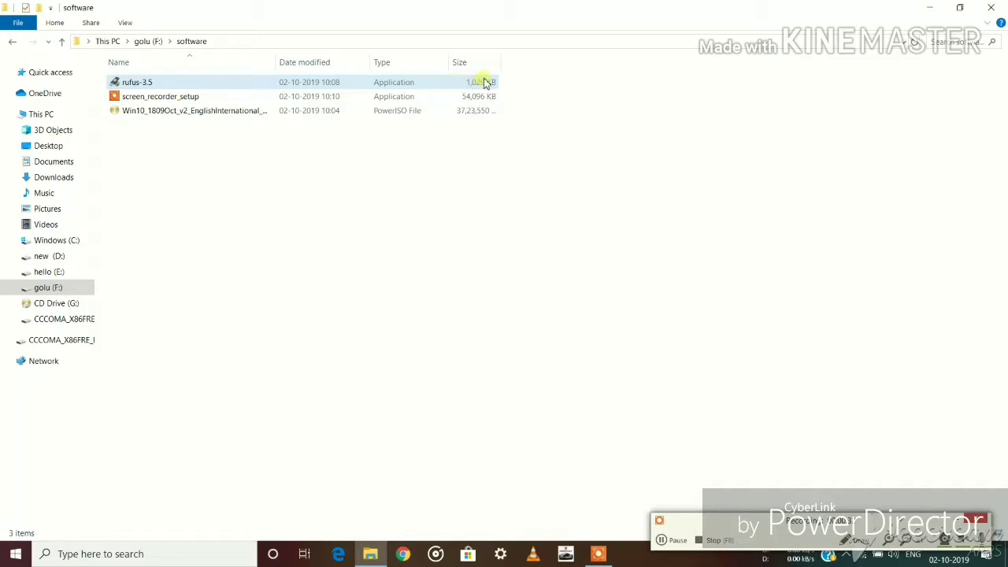
pyautogui.moveTo(485, 83); pyautogui.dragTo(470, 112)
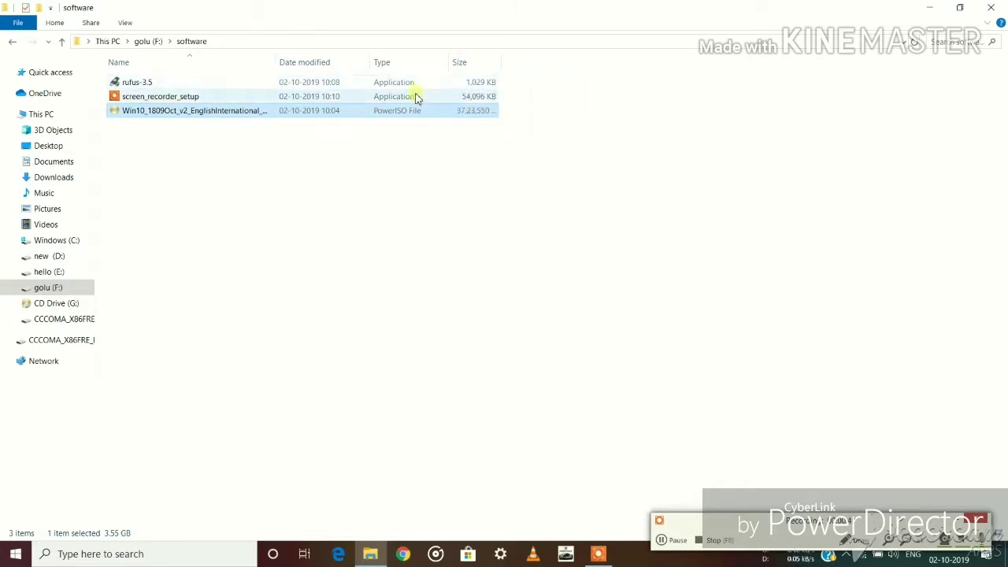
pyautogui.moveTo(411, 103); pyautogui.dragTo(461, 103)
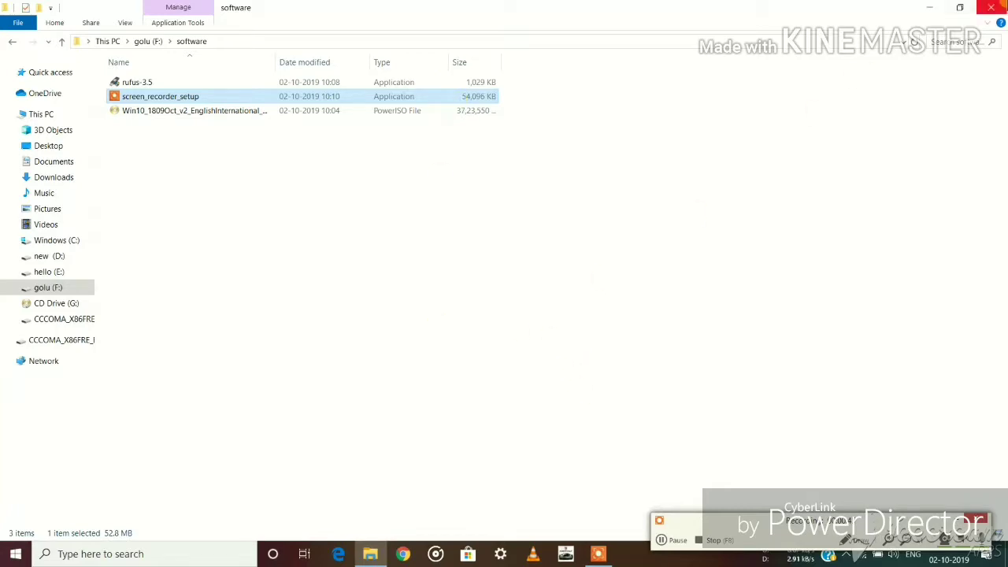
pyautogui.click(929, 7)
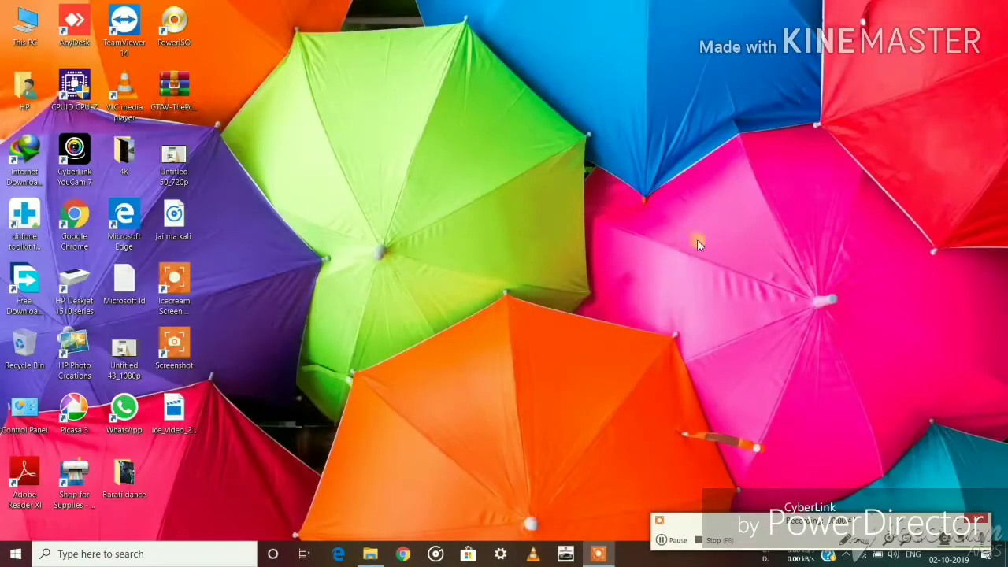
# Switch to Chrome, maximize the window with the Rufus search results, and open the official Rufus website.
pyautogui.click(405, 555)
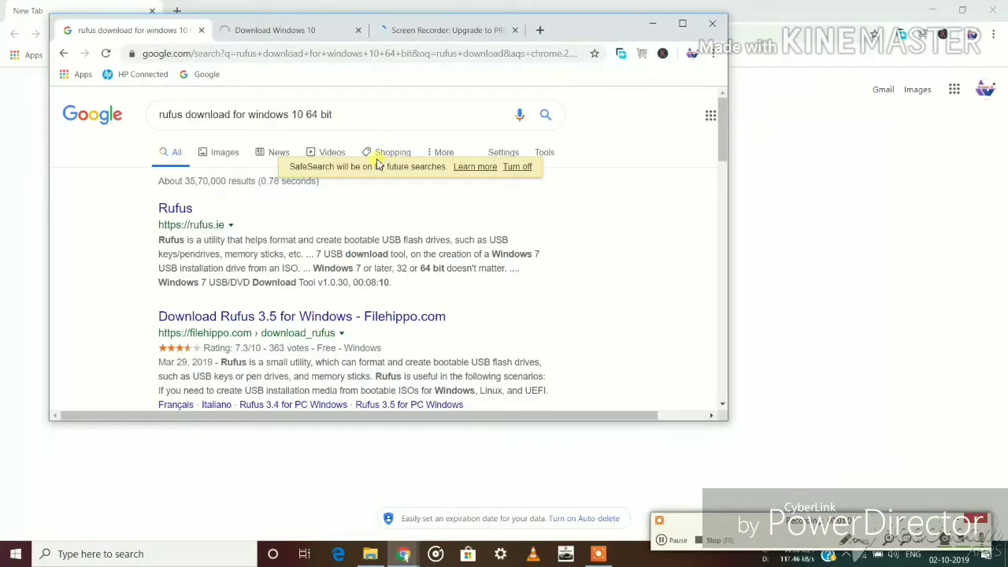
pyautogui.scroll(-1, 354, 189)
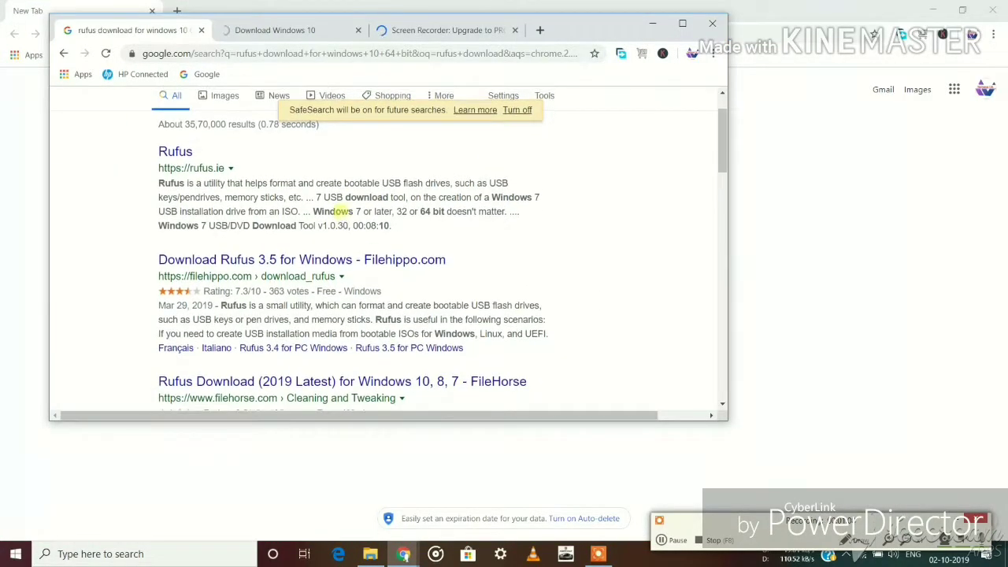
pyautogui.click(681, 23)
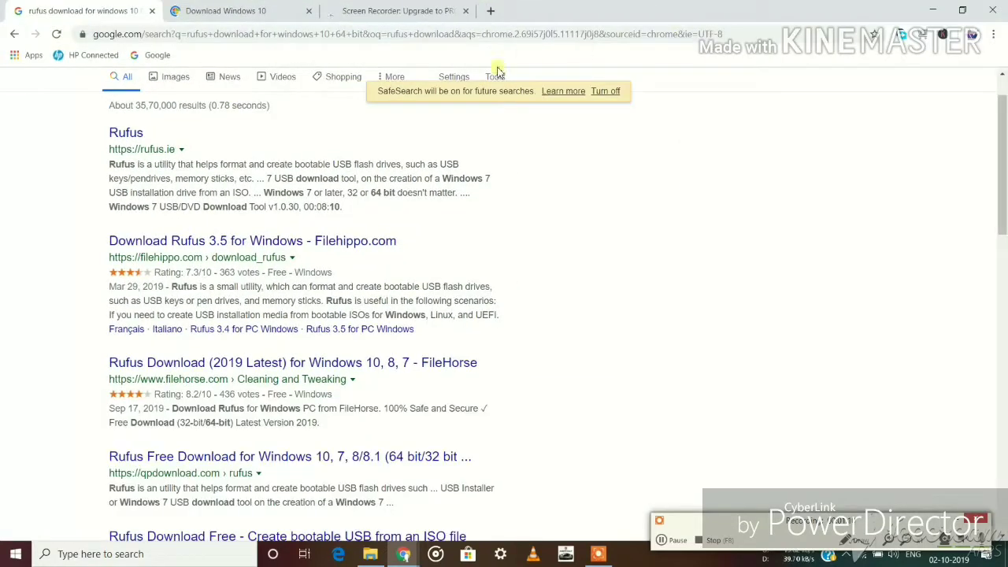
pyautogui.click(134, 134)
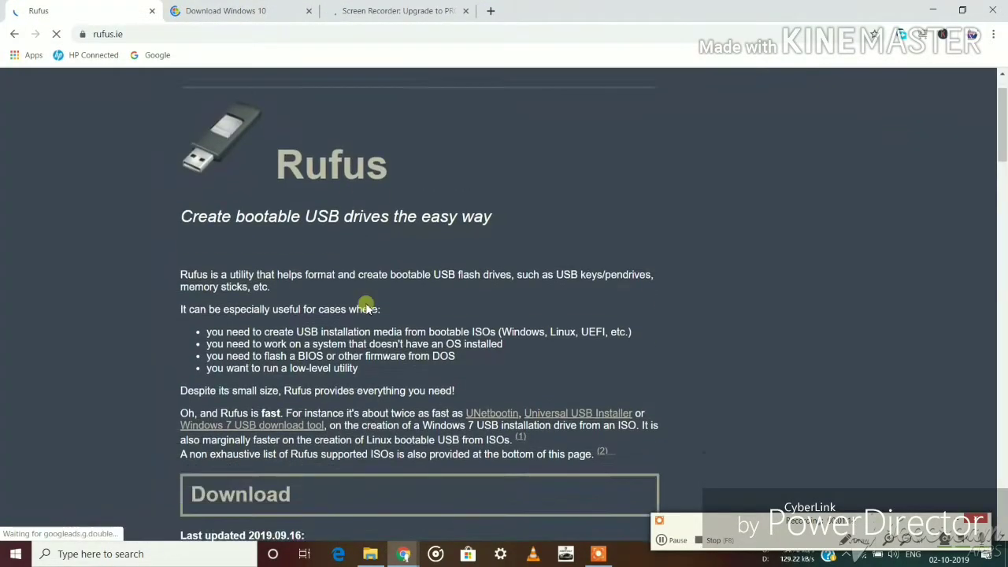
# Examine the Download section of the Rufus page for the available versions, and close that page's tab.
pyautogui.scroll(-5, 364, 308)
pyautogui.scroll(-2, 362, 308)
pyautogui.scroll(-8, 374, 311)
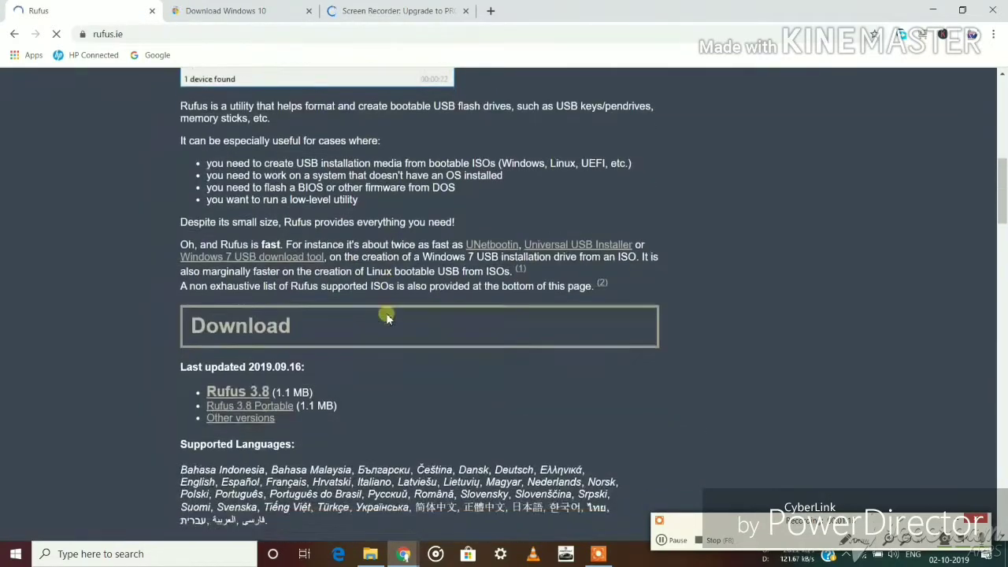
pyautogui.scroll(1, 386, 316)
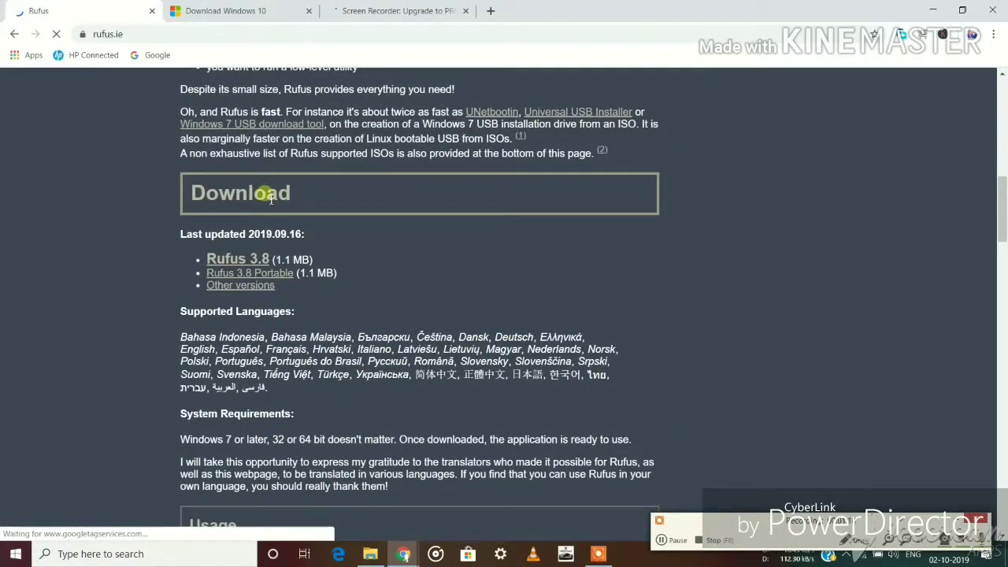
pyautogui.moveTo(276, 201); pyautogui.dragTo(199, 195)
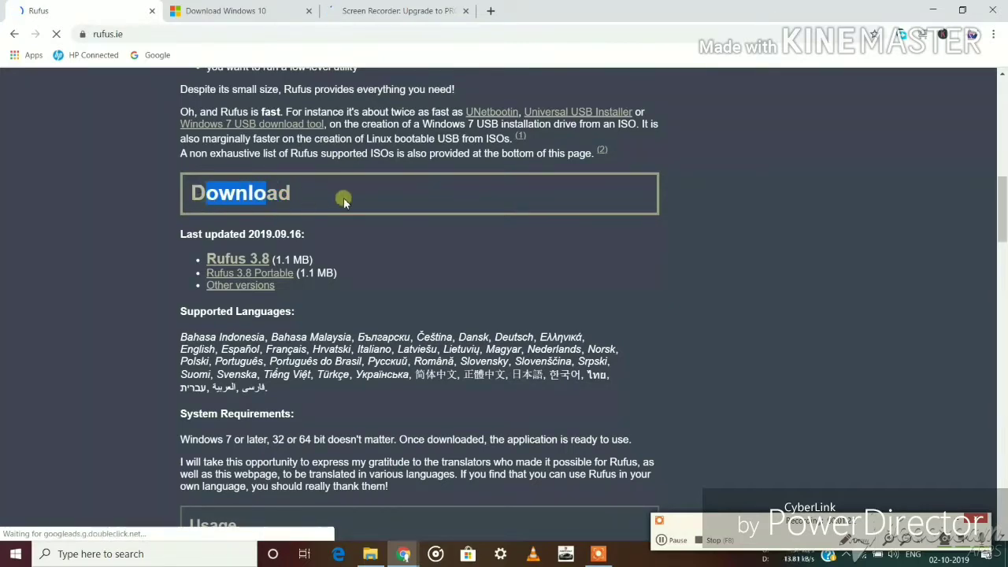
pyautogui.scroll(10, 358, 213)
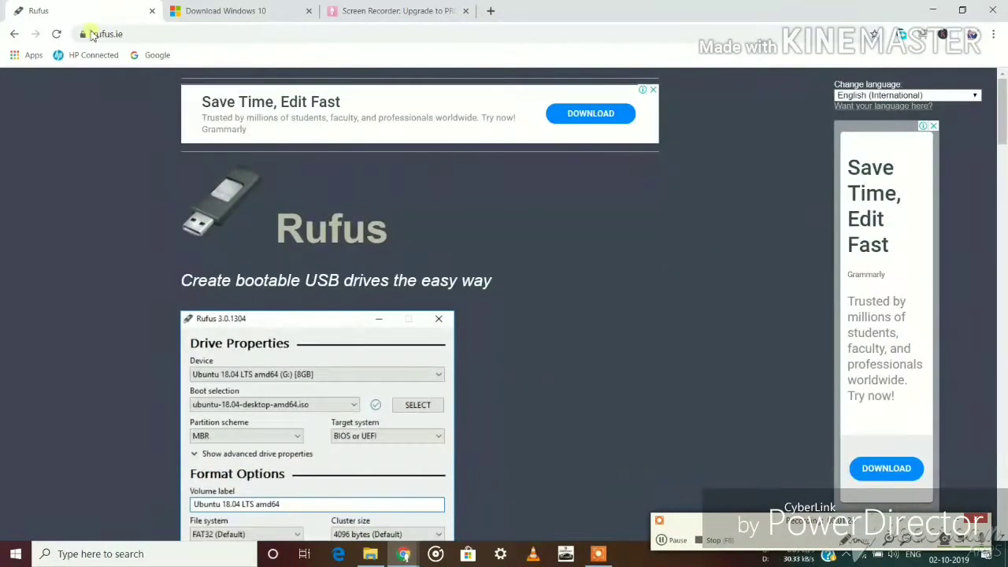
pyautogui.click(153, 11)
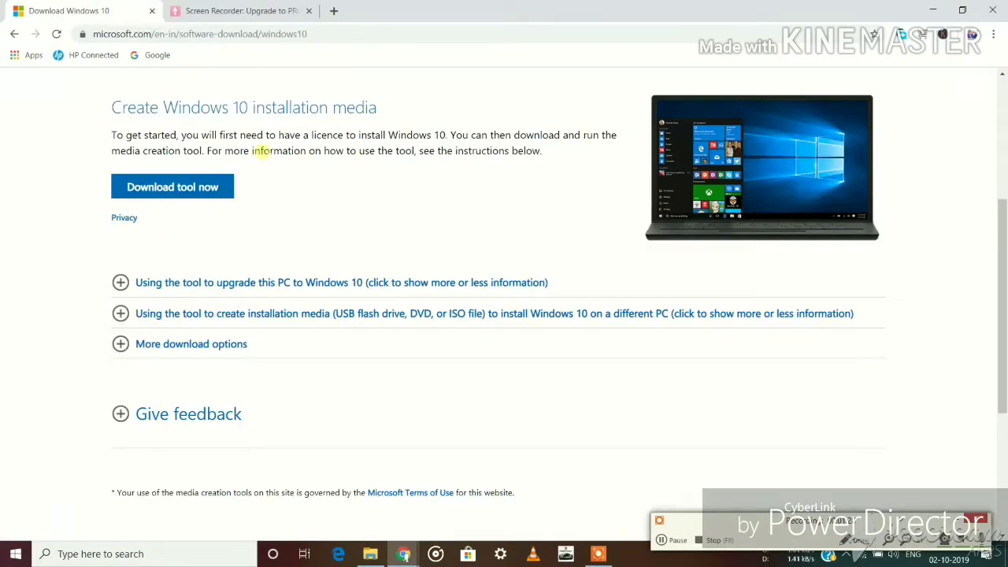
# Look through Microsoft's Download Windows 10 page and its installation media section, and close the Screen Recorder tab.
pyautogui.scroll(4, 259, 150)
pyautogui.scroll(-7, 268, 154)
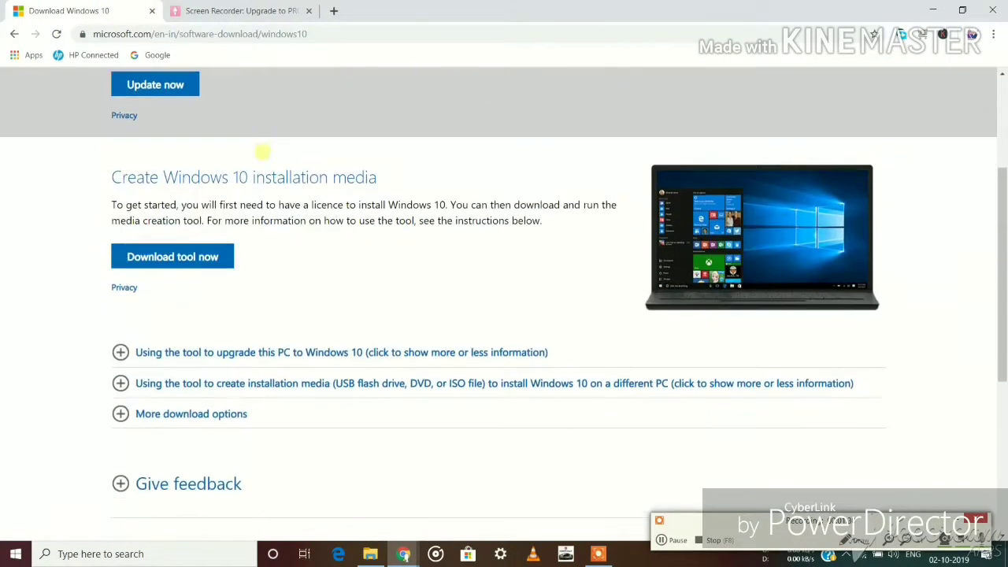
pyautogui.scroll(10, 266, 155)
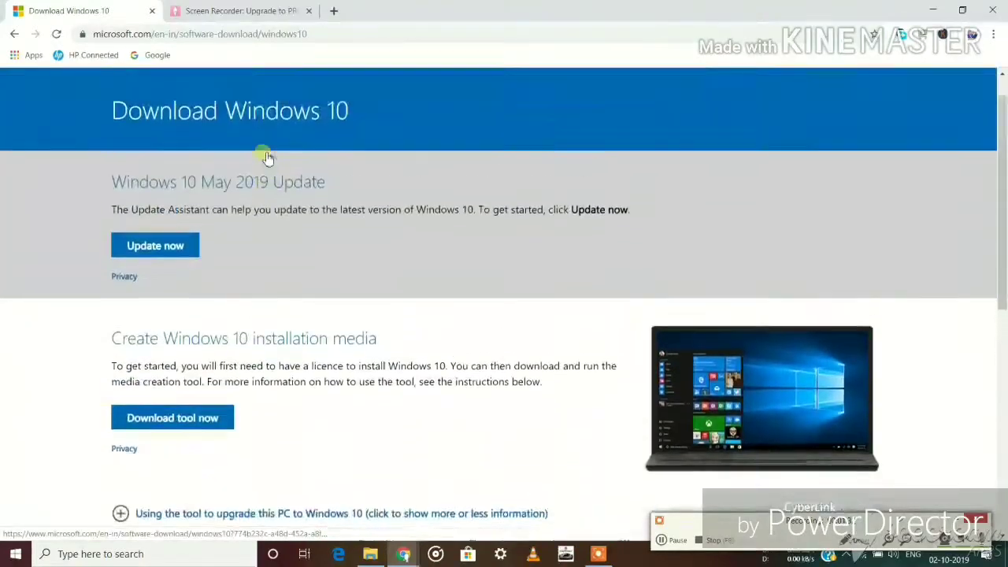
pyautogui.scroll(-1, 263, 155)
pyautogui.scroll(1, 266, 154)
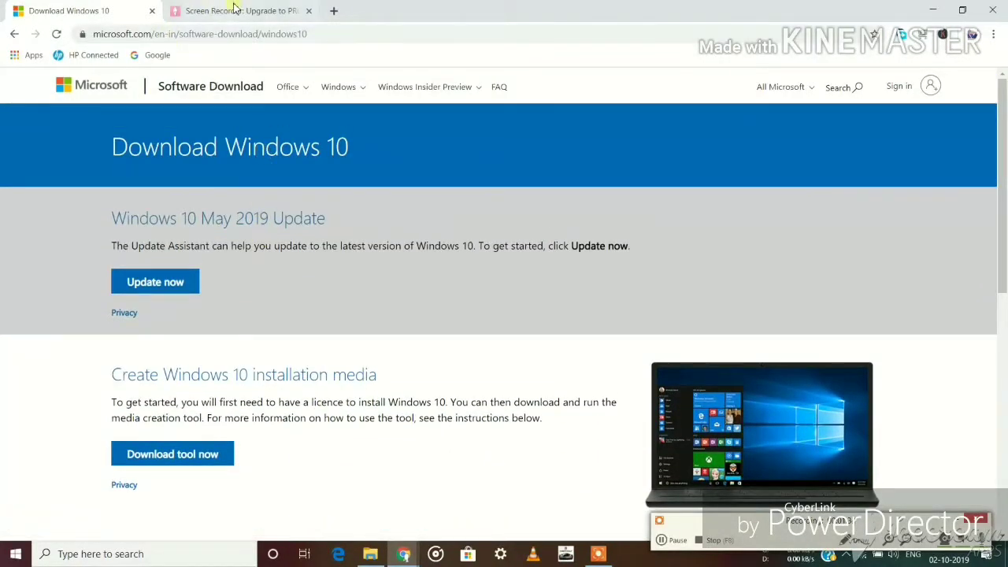
pyautogui.click(308, 11)
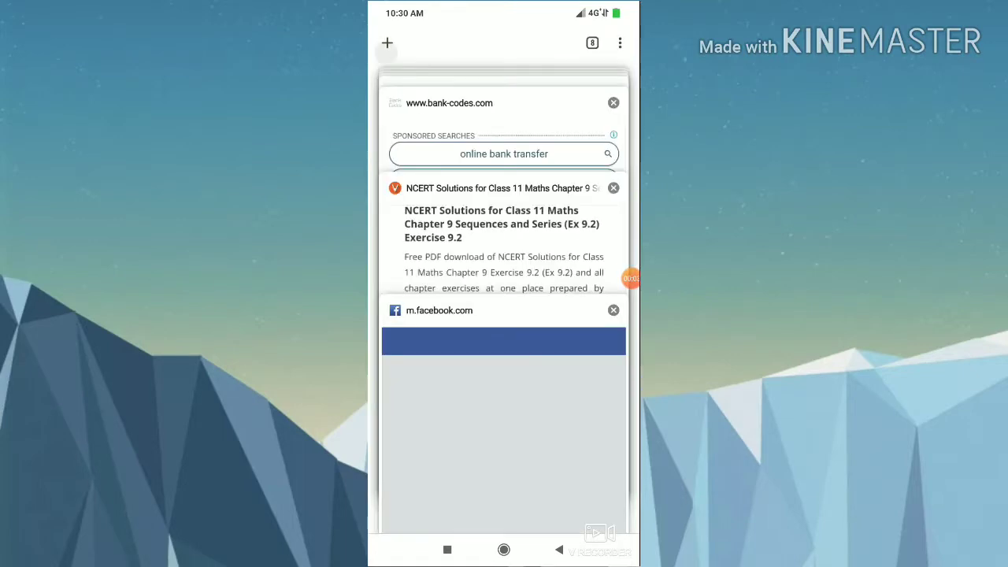
# In a new tab of the phone's browser, search the web for "windows 10 download for pc".
pyautogui.click(386, 42)
pyautogui.click(454, 182)
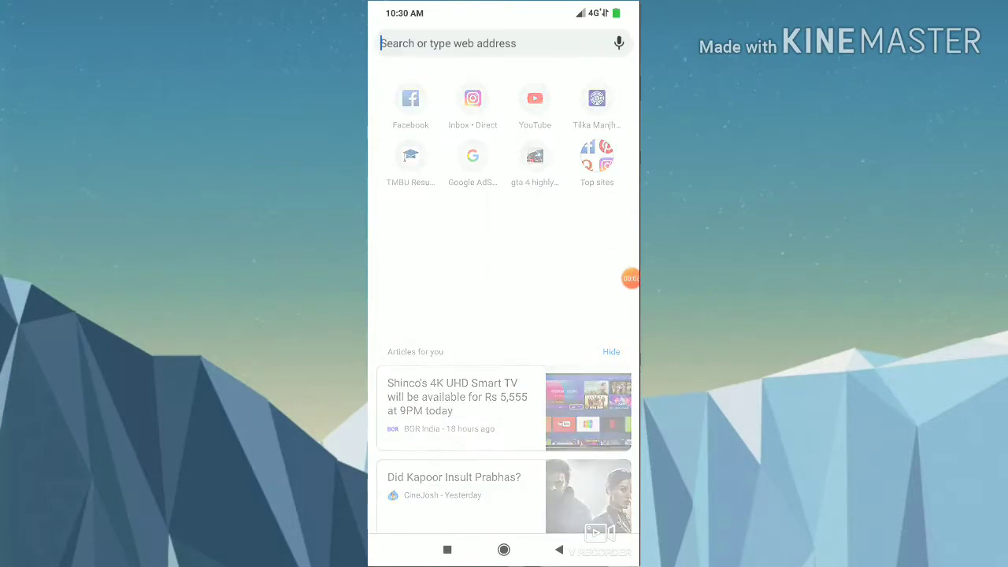
pyautogui.write('win')
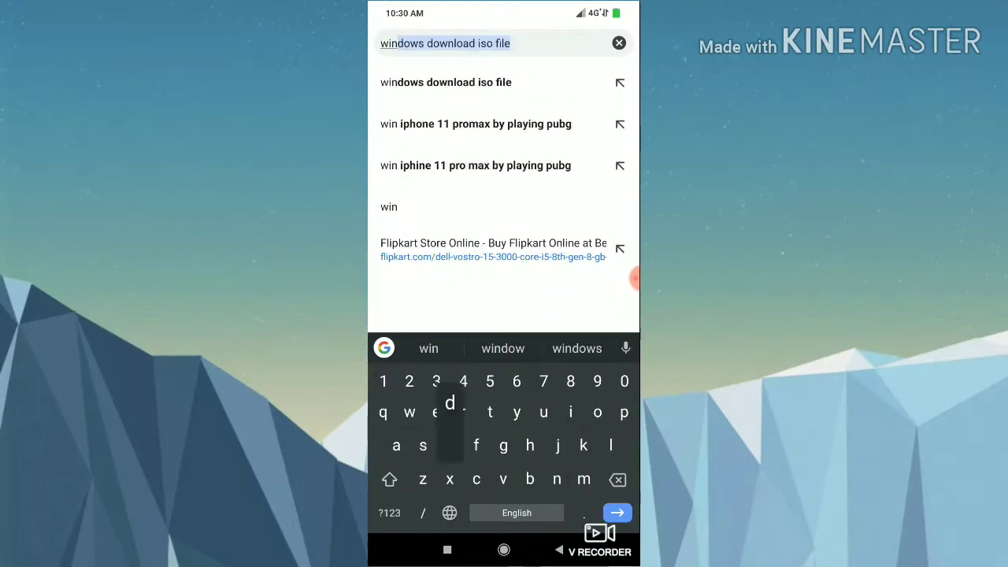
pyautogui.write('dows 10 ')
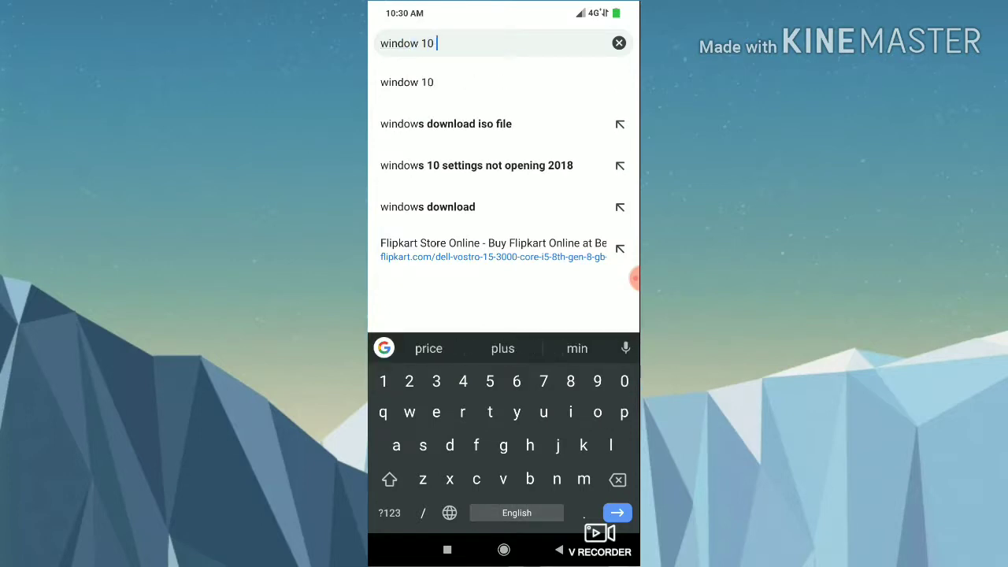
pyautogui.write('dow')
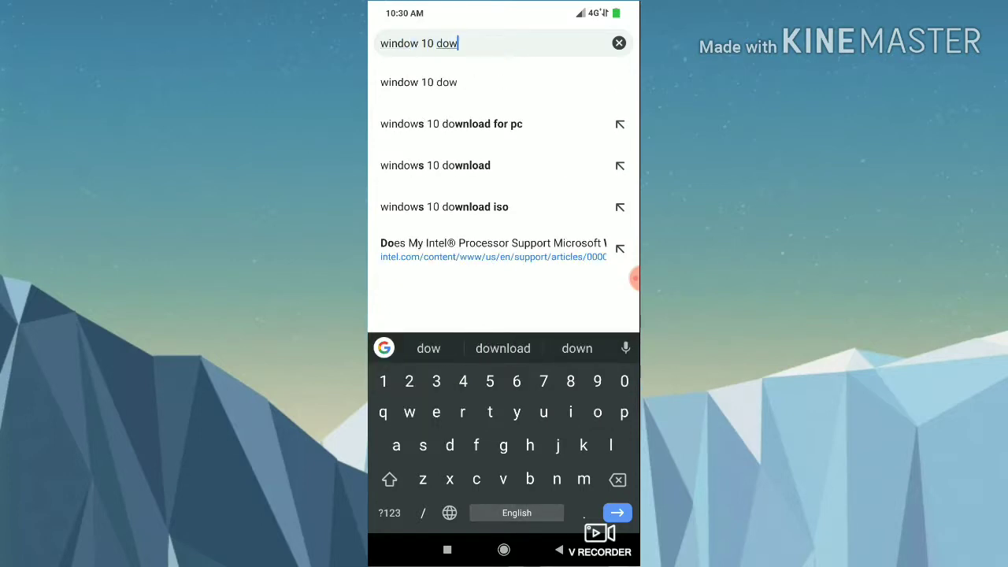
pyautogui.click(451, 124)
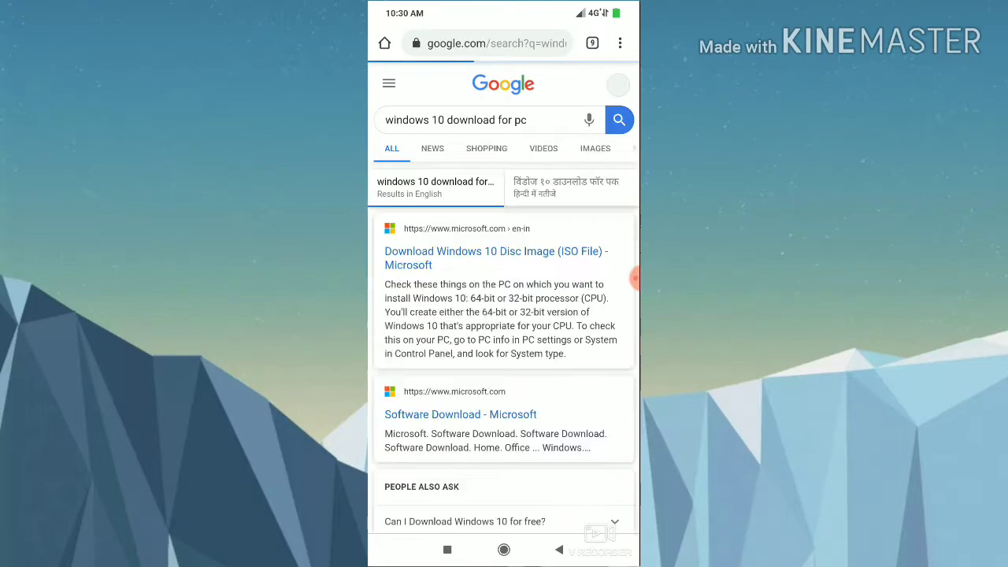
# Open Microsoft's Download Windows 10 Disc Image (ISO File) page from the search results and examine its edition selection section.
pyautogui.click(460, 414)
pyautogui.press('Escape')
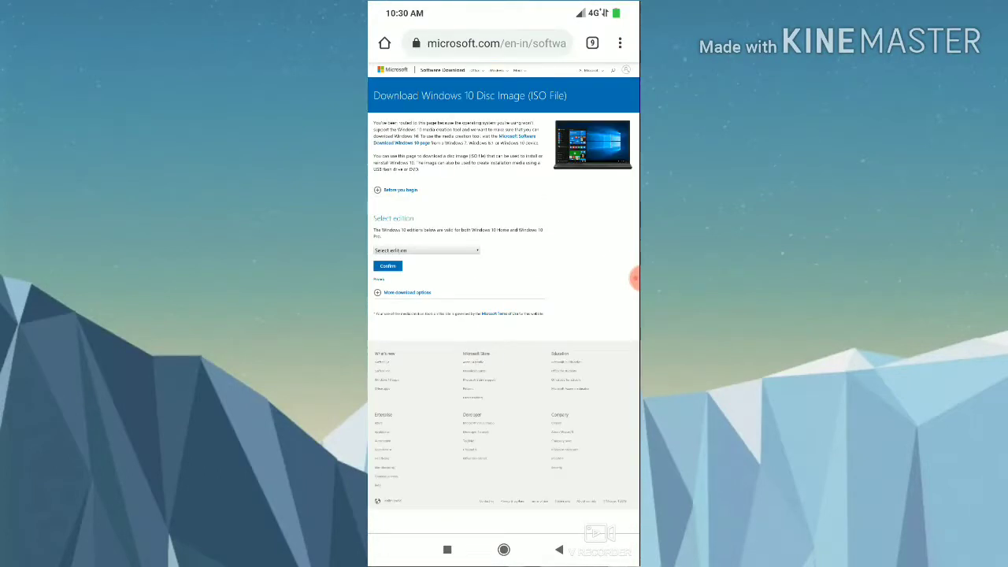
pyautogui.doubleClick(457, 236)
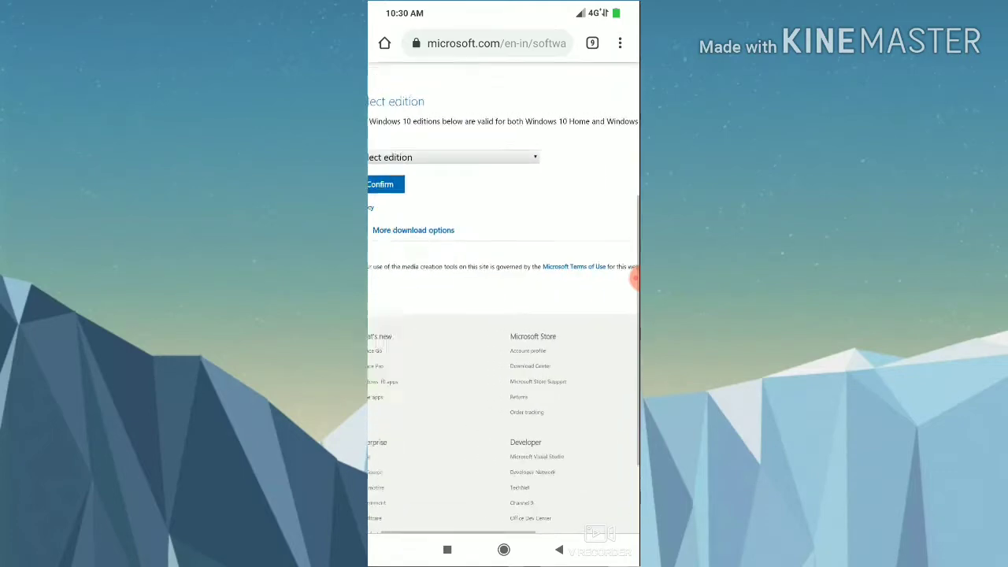
pyautogui.scroll(5, 504, 298)
pyautogui.scroll(-1, 504, 297)
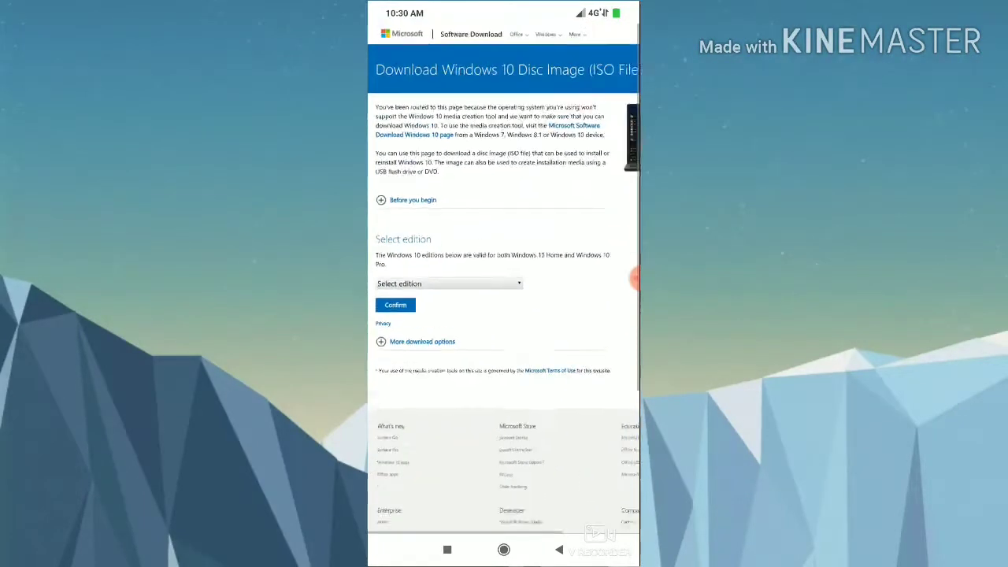
# Copy the web address of the Download Windows 10 Disc Image (ISO File) page.
pyautogui.scroll(1, 503, 263)
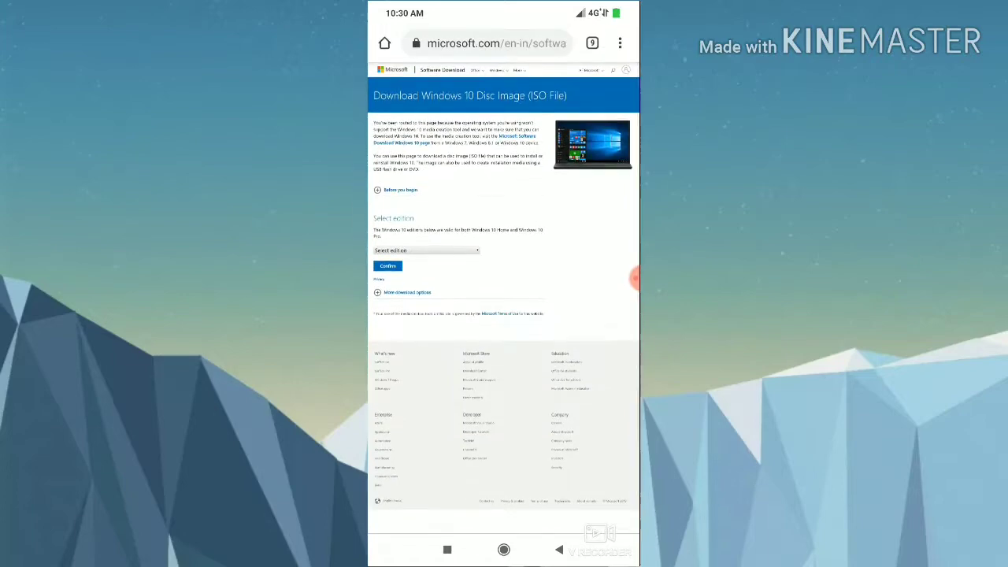
pyautogui.click(488, 43)
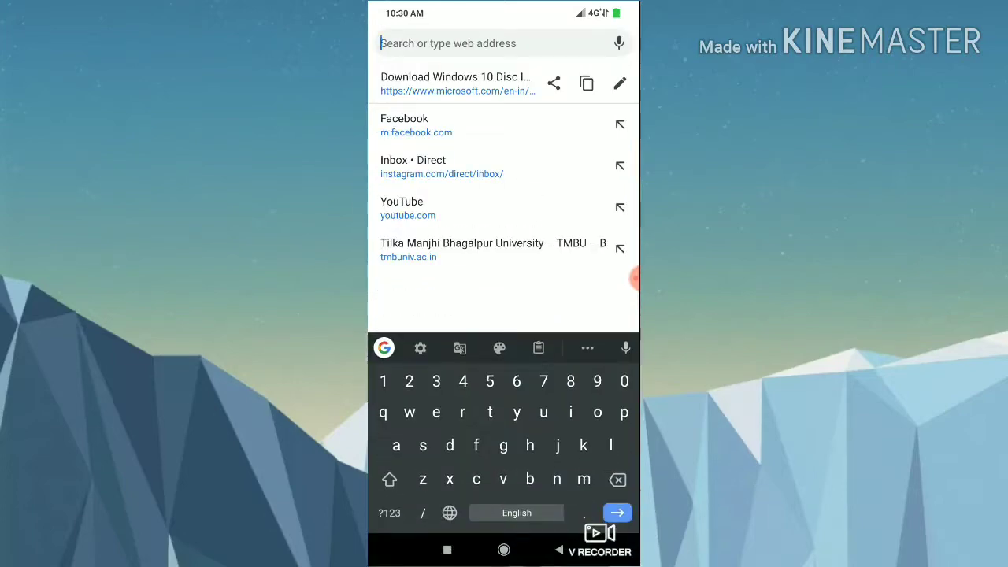
pyautogui.click(586, 83)
pyautogui.press('Escape')
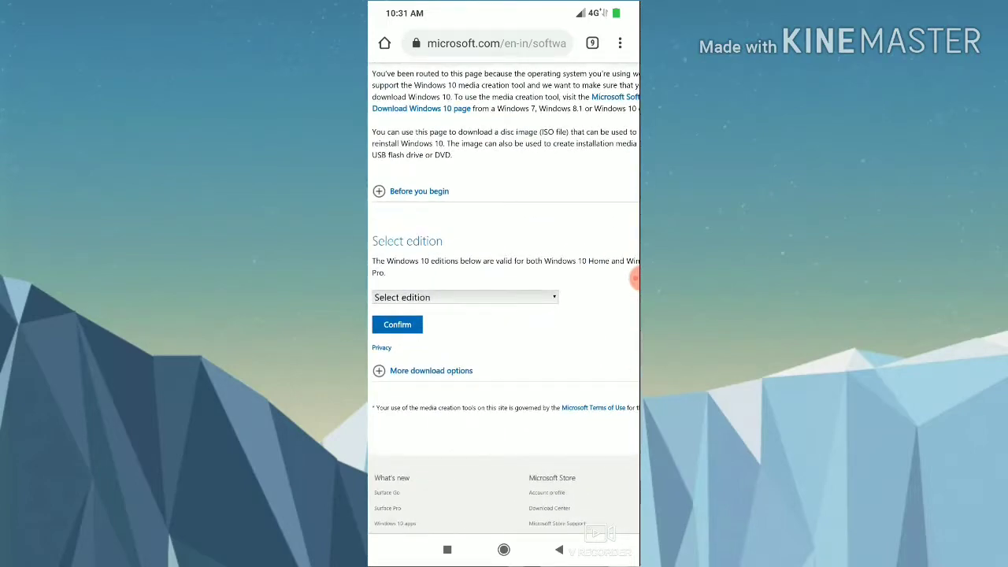
# Select the Windows 10 edition of the October 2018 Update and confirm the choice.
pyautogui.click(464, 297)
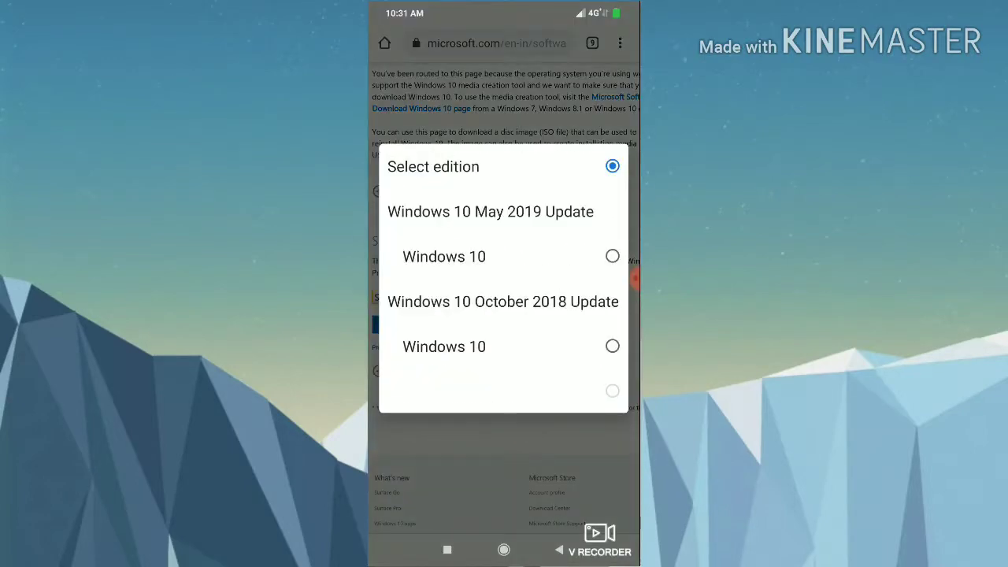
pyautogui.click(443, 257)
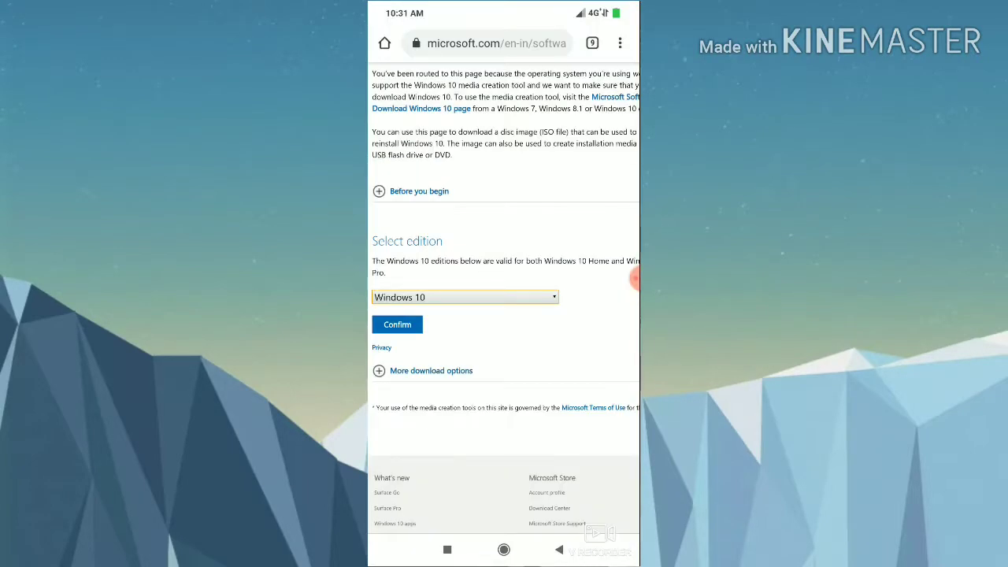
pyautogui.click(397, 325)
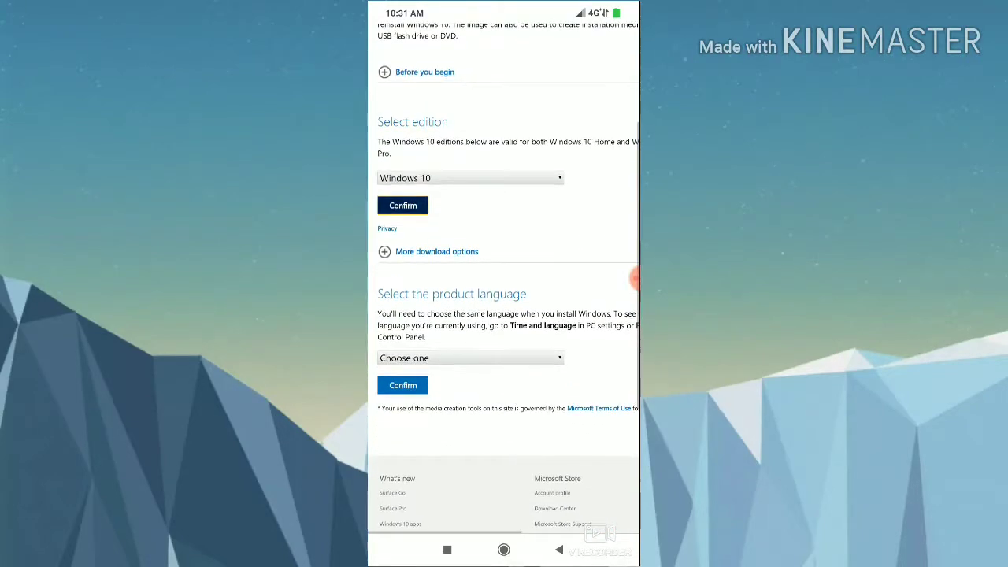
# Choose English International as the product language and confirm it.
pyautogui.click(470, 358)
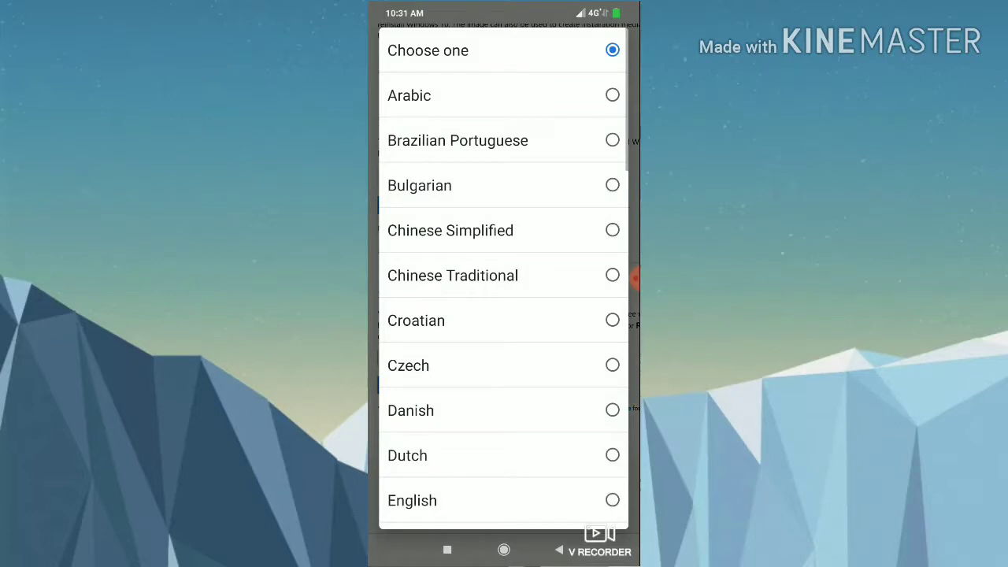
pyautogui.scroll(-5, 504, 275)
pyautogui.click(456, 323)
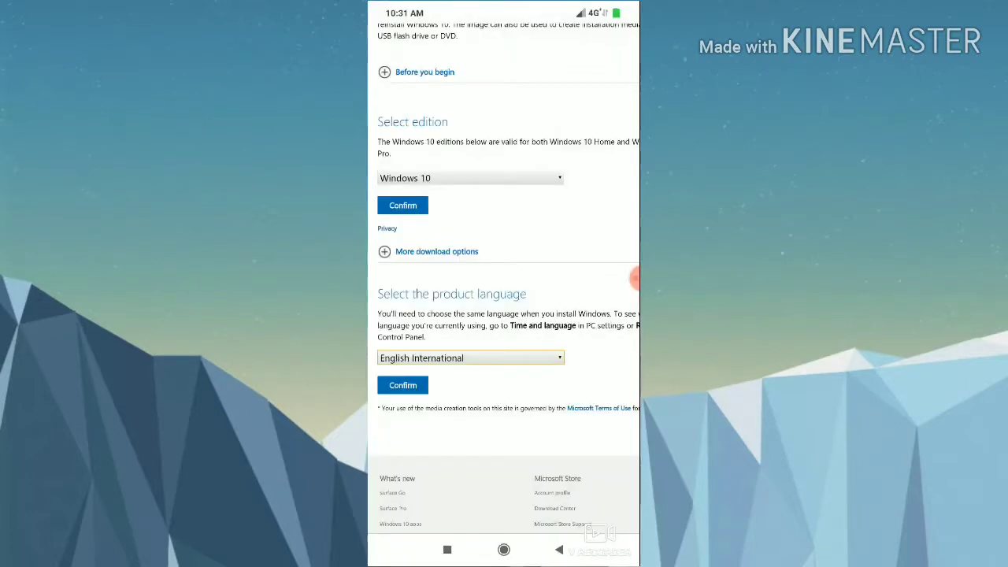
pyautogui.click(403, 385)
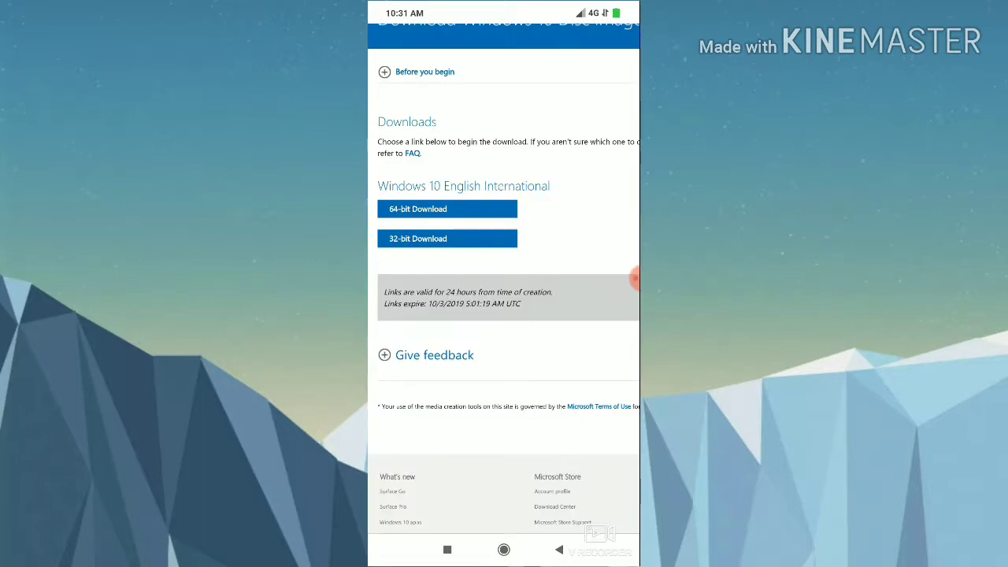
# Start the 64-bit download of Windows 10 English International and check its progress in the downloads list and the phone's notifications.
pyautogui.scroll(2, 504, 275)
pyautogui.click(446, 311)
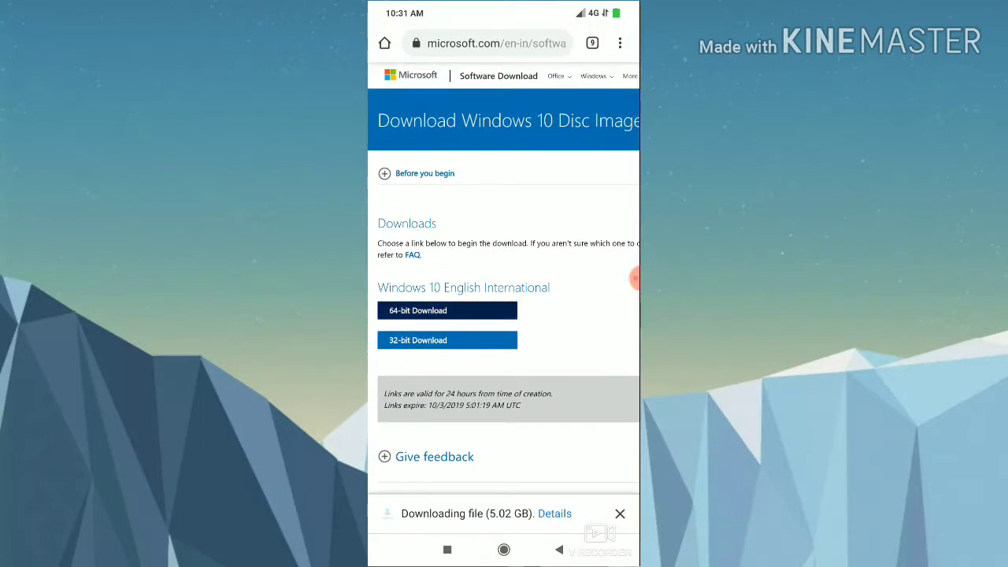
pyautogui.click(555, 513)
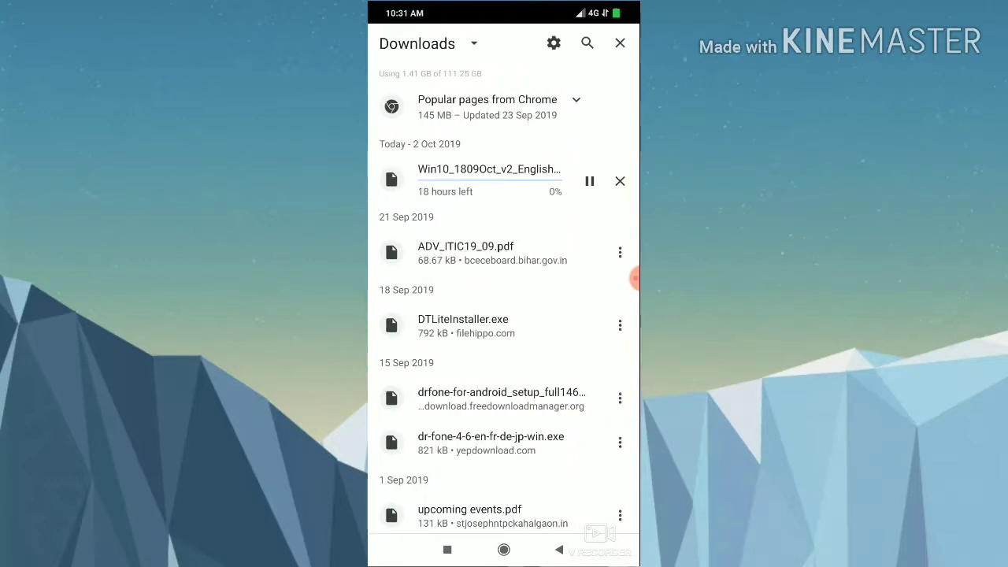
pyautogui.moveTo(504, 4); pyautogui.dragTo(504, 354)
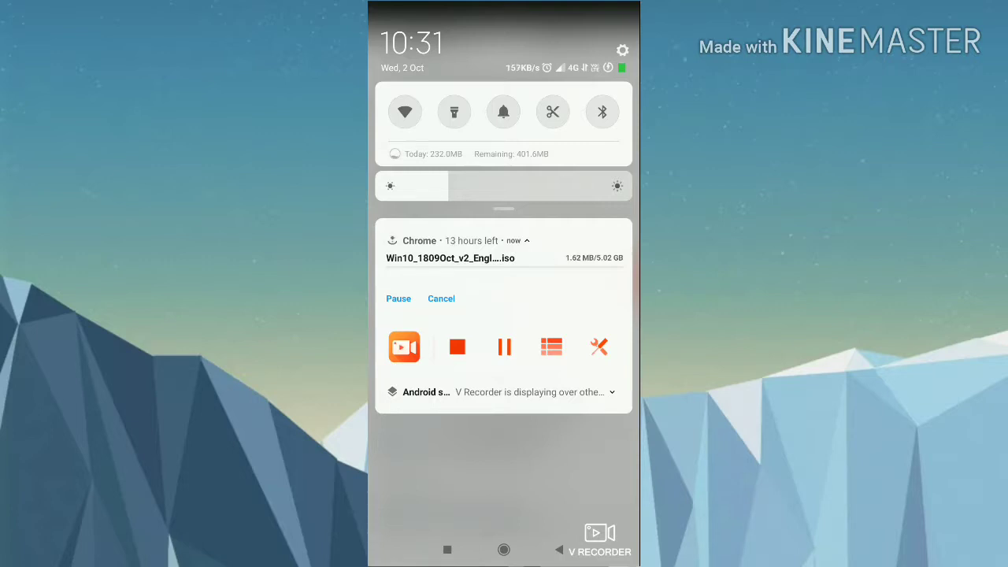
pyautogui.click(450, 249)
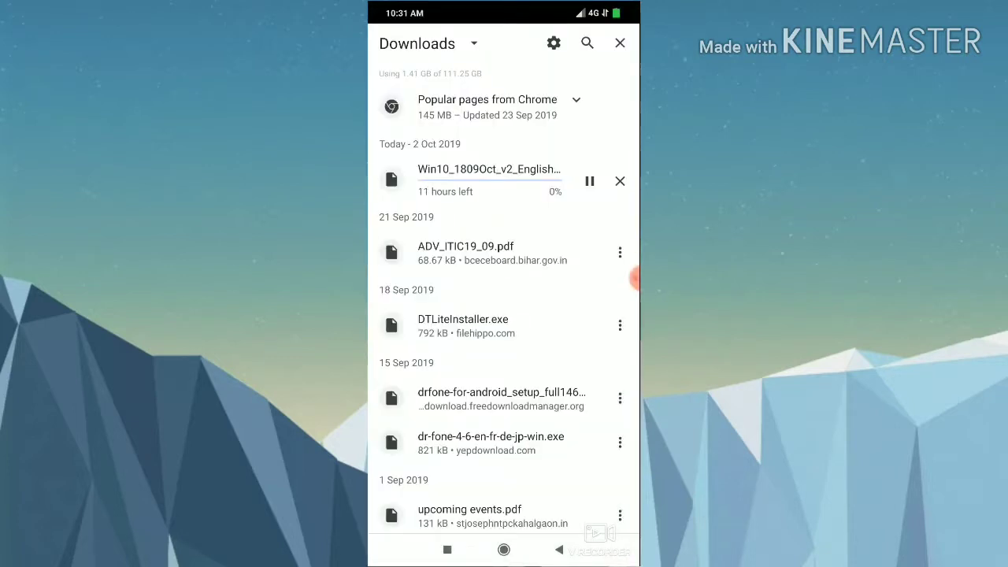
pyautogui.click(635, 277)
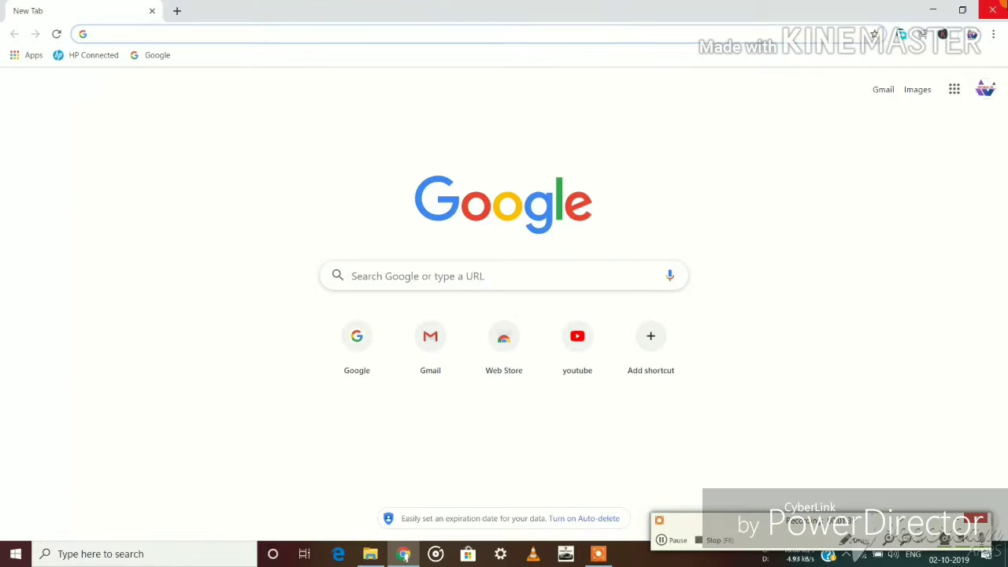
# On the PC, close the browser, run rufus-3.5 from the software folder on golu (F:), and allow it to check for updates online.
pyautogui.click(992, 9)
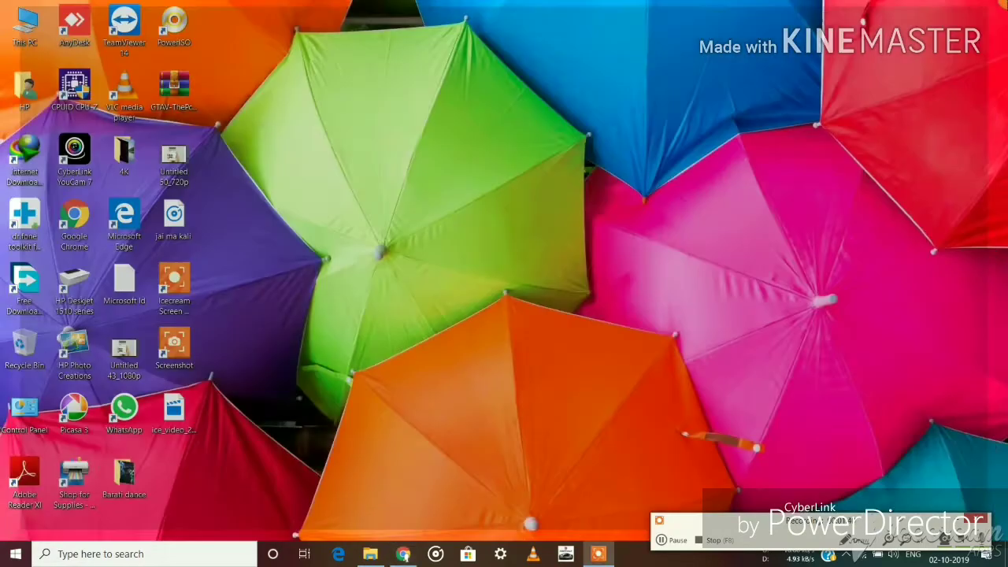
pyautogui.rightClick(439, 110)
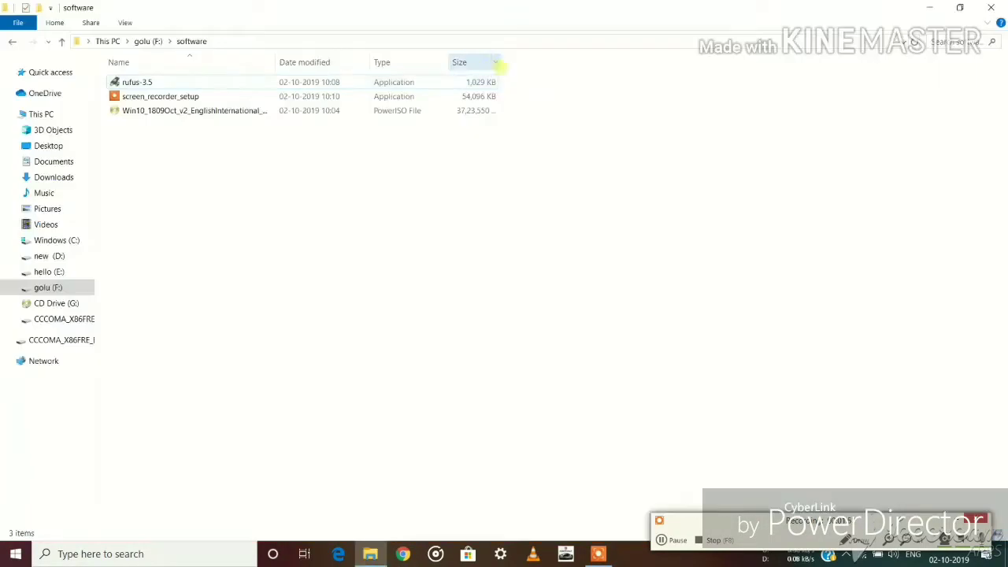
pyautogui.click(474, 82)
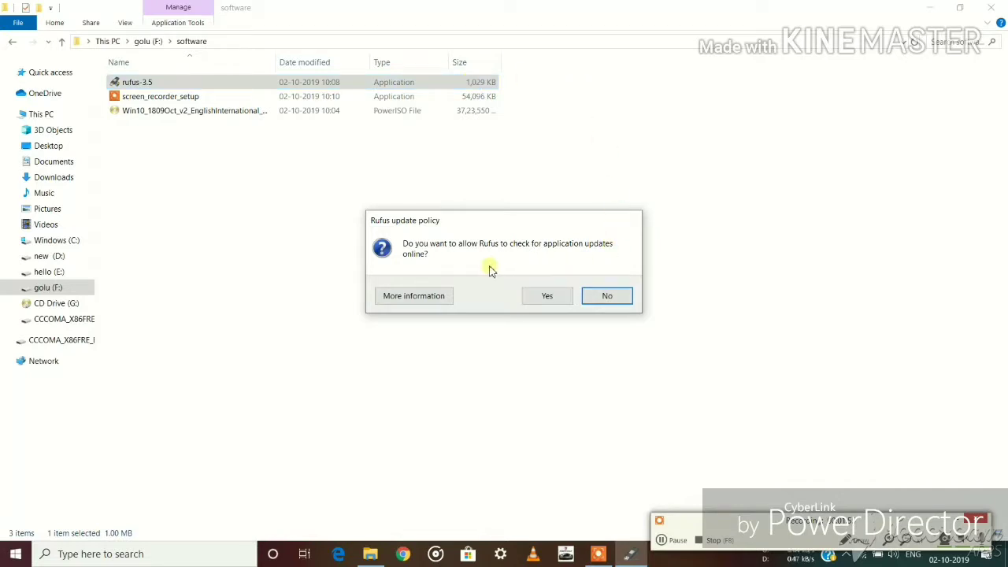
pyautogui.click(556, 302)
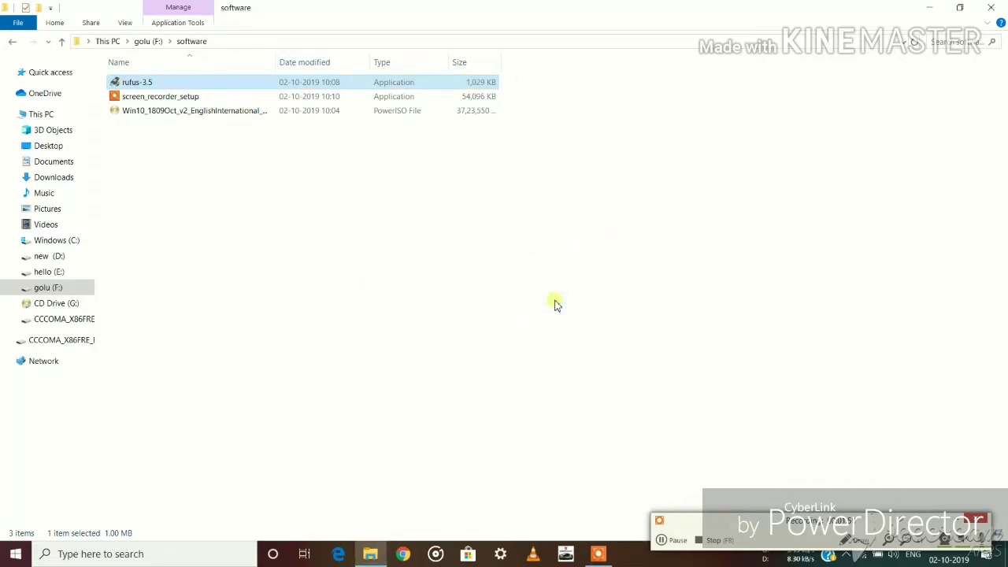
pyautogui.click(575, 145)
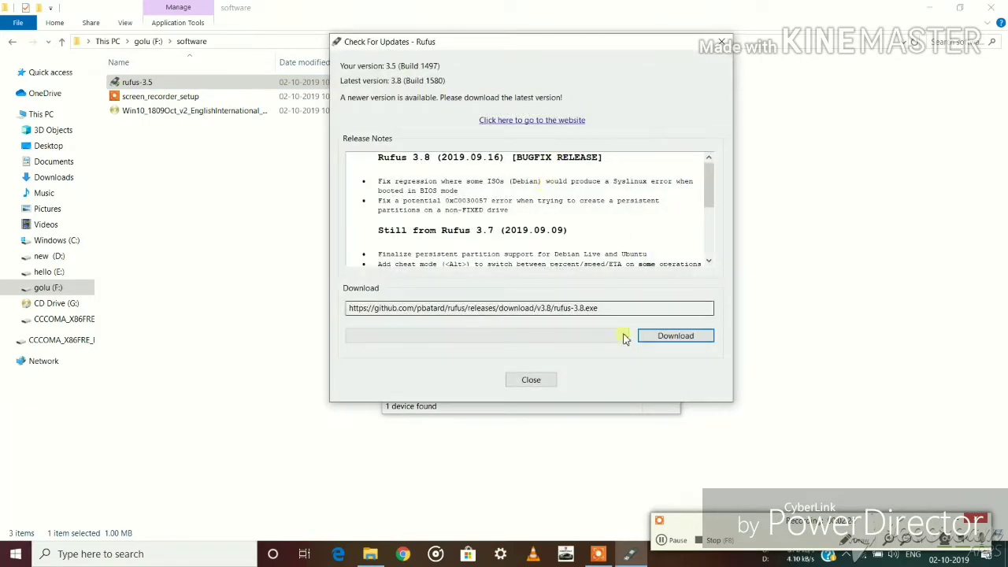
# Download the Rufus update as rufus-3.8 into the software folder and launch the new version.
pyautogui.click(669, 344)
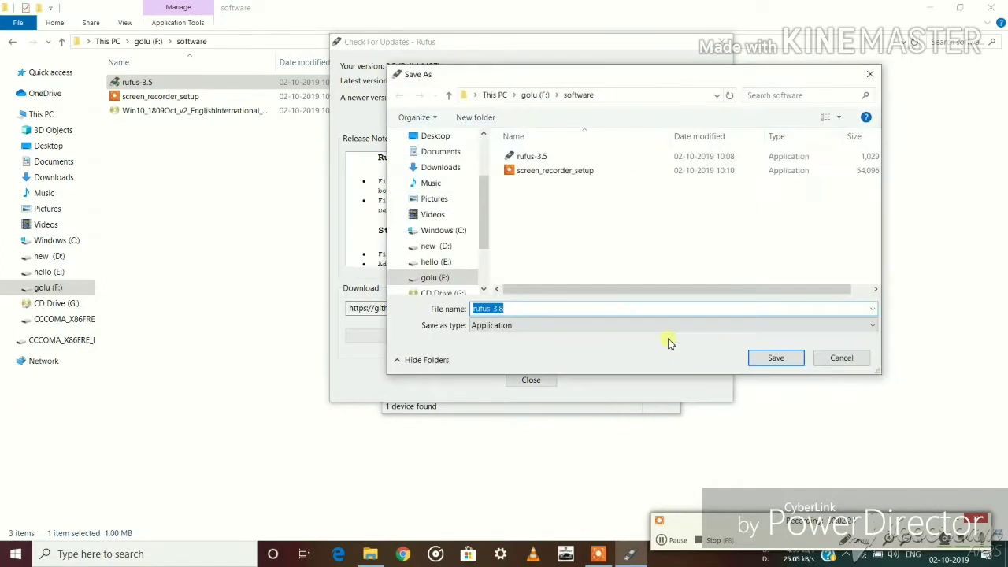
pyautogui.click(767, 365)
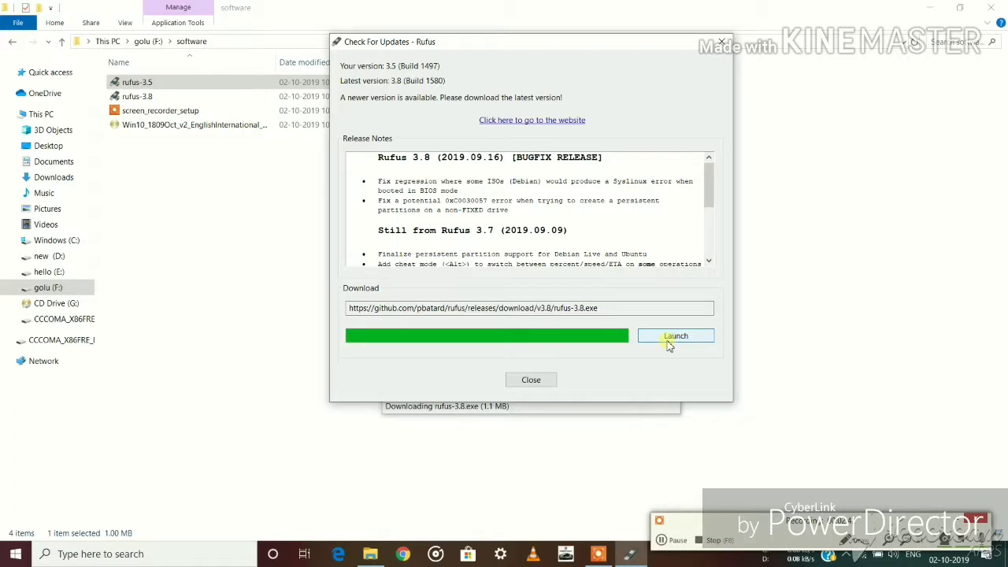
pyautogui.click(668, 344)
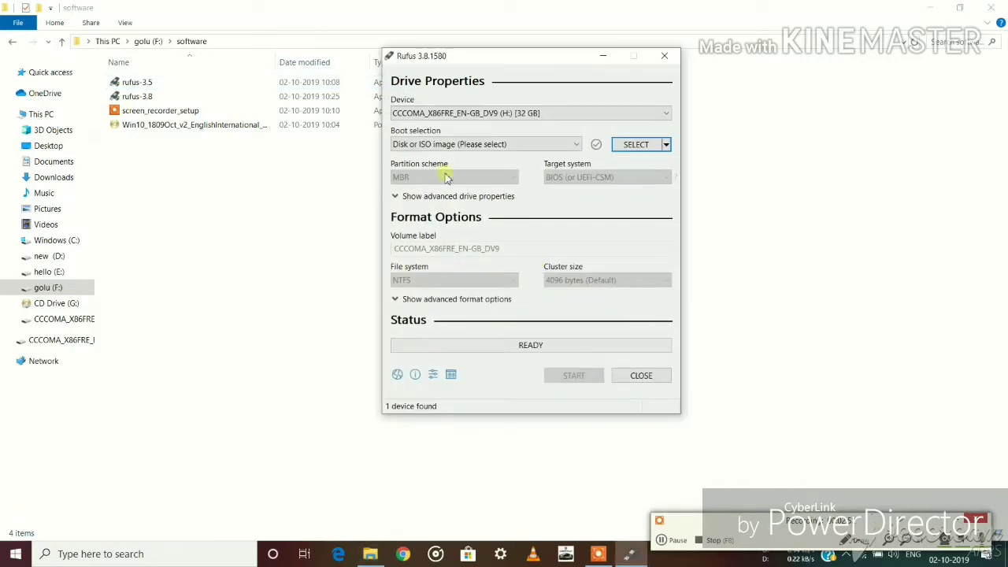
# Move the Rufus window slightly lower and refresh the desktop behind it.
pyautogui.moveTo(450, 47); pyautogui.dragTo(453, 81)
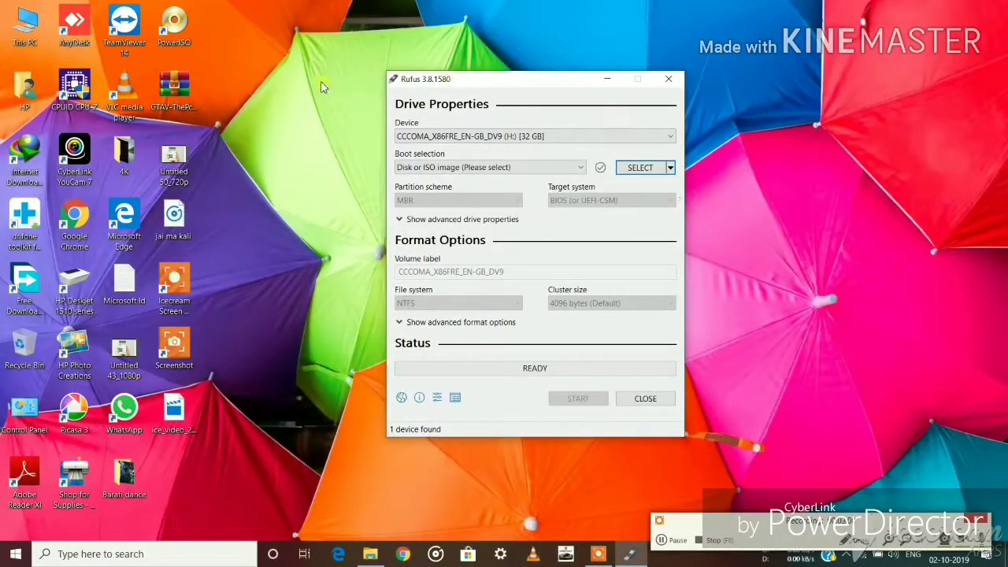
pyautogui.rightClick(300, 85)
pyautogui.click(334, 124)
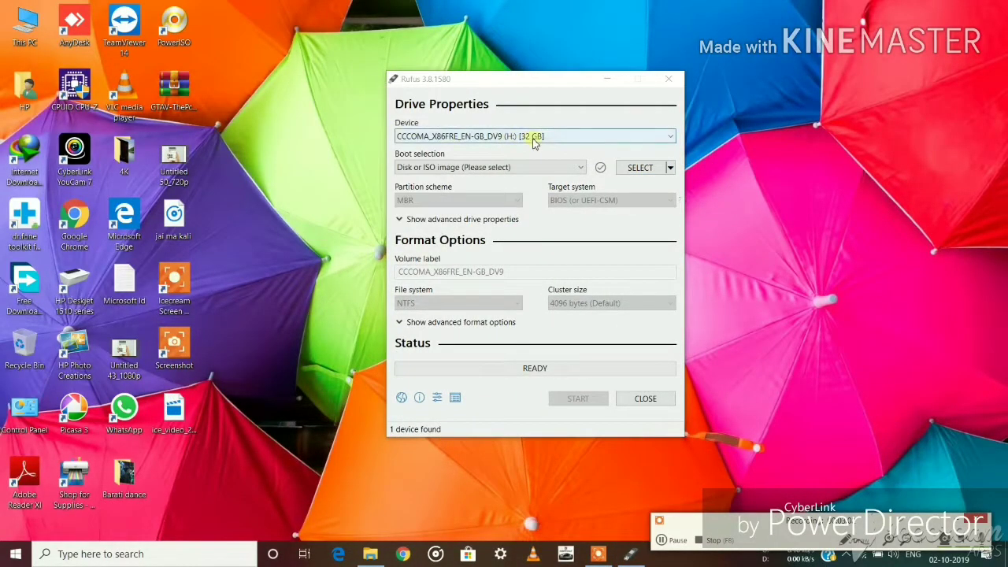
# Set the boot selection to Disk or ISO image and load Win10_1809Oct_v2_EnglishInternational_x32 from the software folder on golu (F:).
pyautogui.click(528, 169)
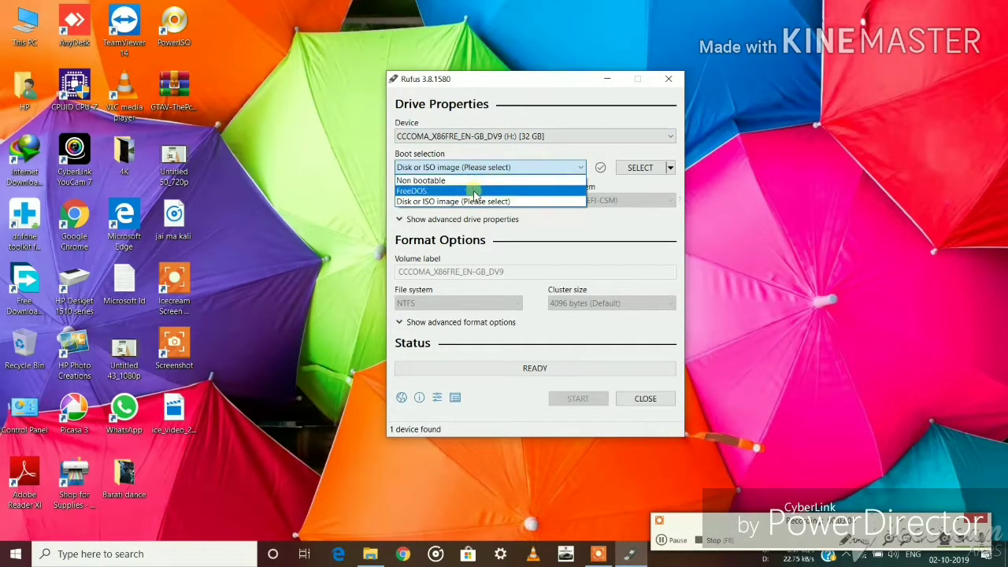
pyautogui.click(477, 204)
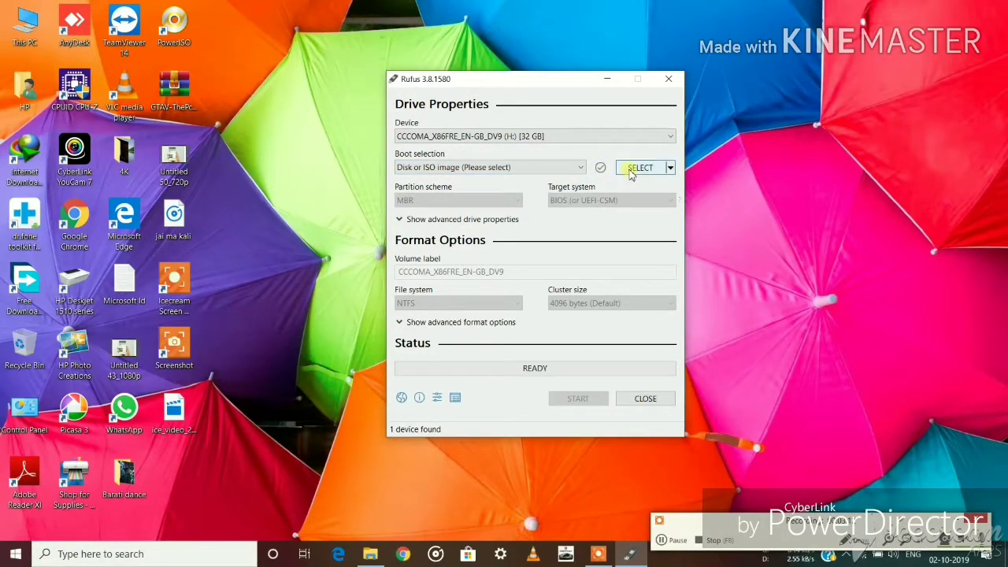
pyautogui.click(637, 167)
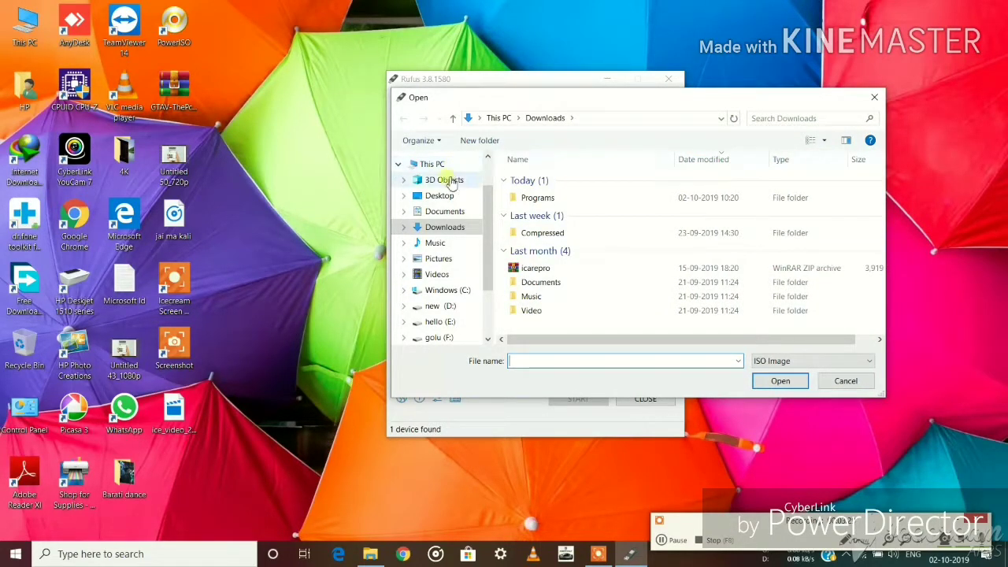
pyautogui.click(439, 337)
pyautogui.scroll(-1, 572, 249)
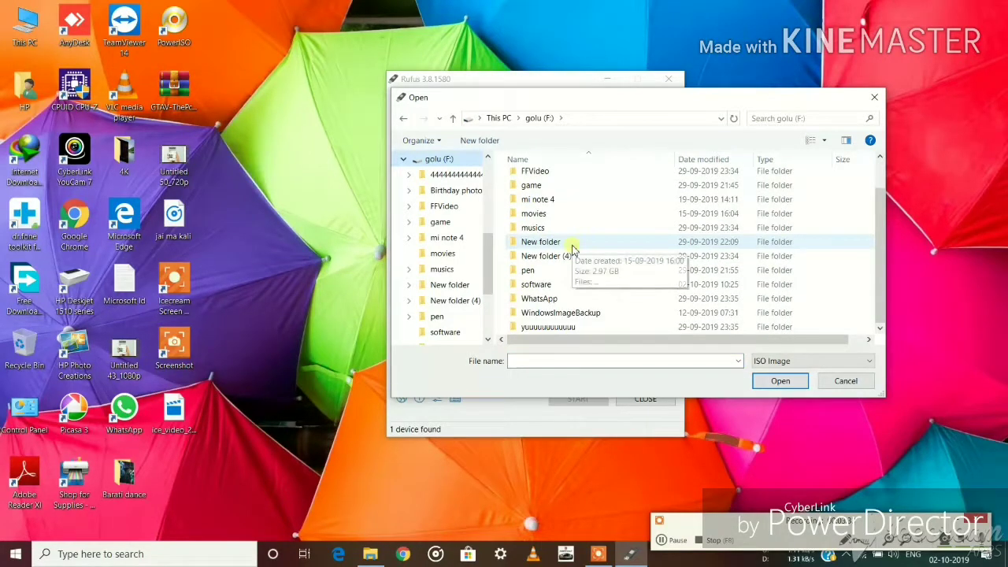
pyautogui.doubleClick(551, 285)
pyautogui.click(572, 180)
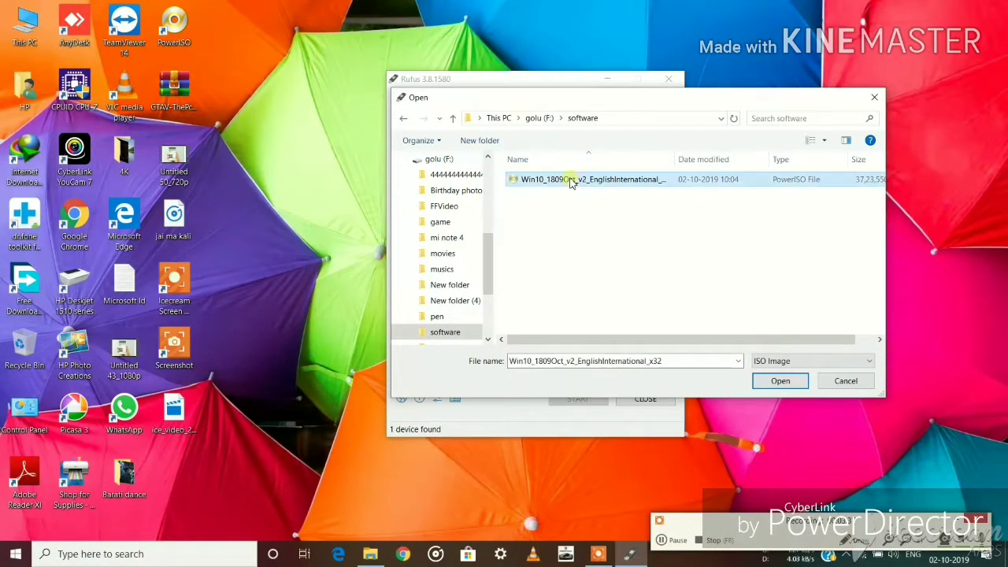
pyautogui.click(778, 382)
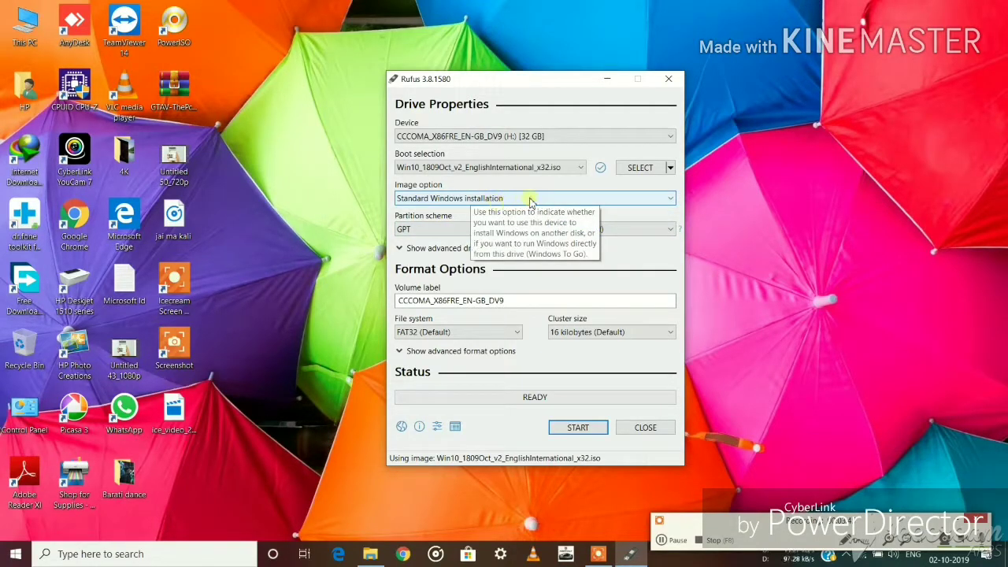
# Set the image option to Standard Windows installation and the partition scheme to GPT.
pyautogui.click(626, 196)
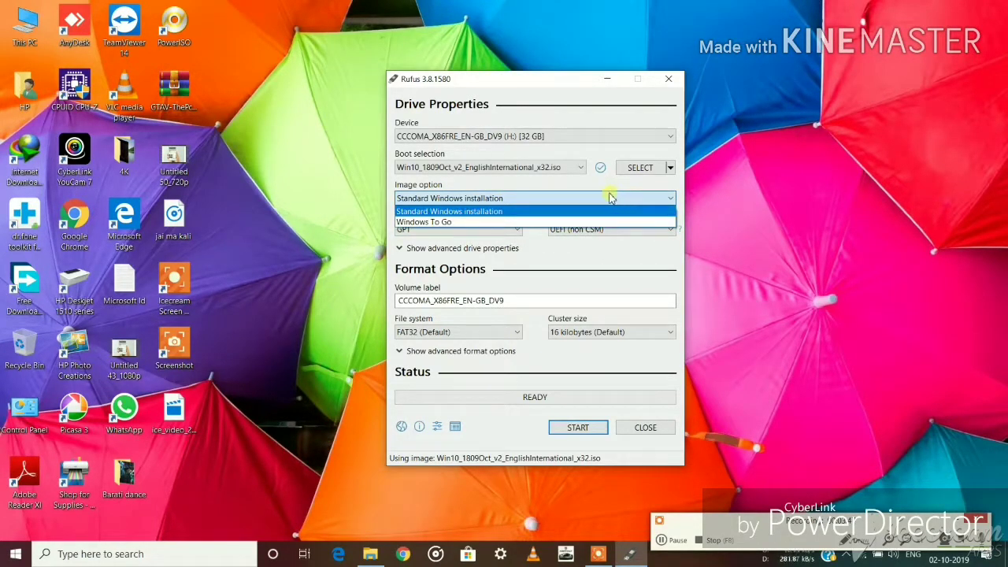
pyautogui.click(584, 211)
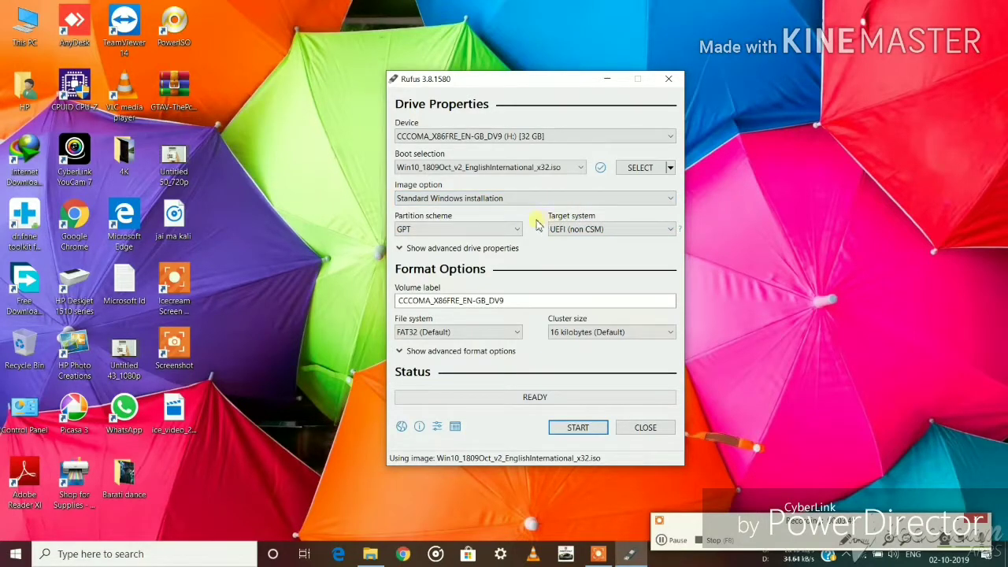
pyautogui.click(510, 233)
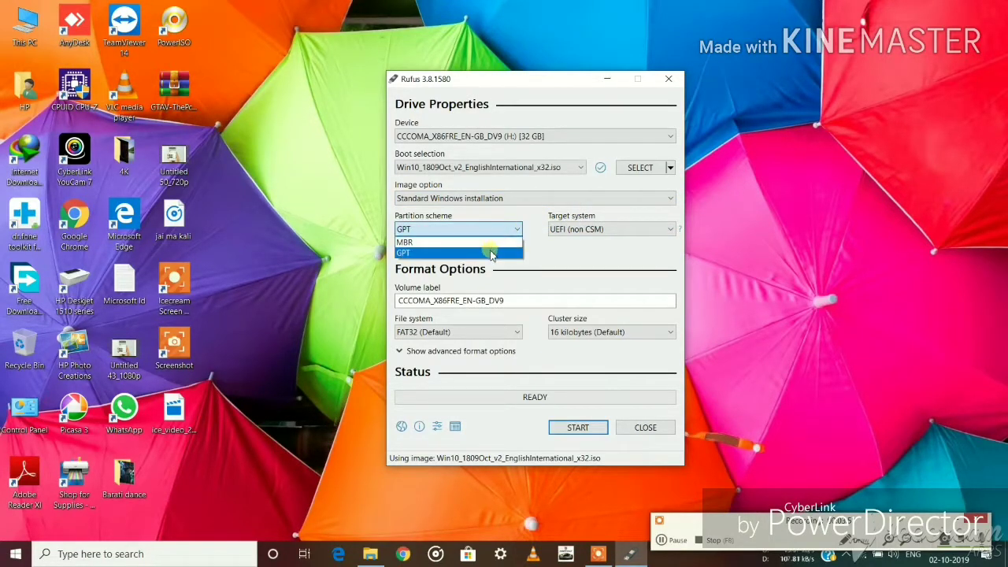
pyautogui.click(489, 254)
# Check which target systems are offered for the GPT partition scheme.
pyautogui.click(632, 226)
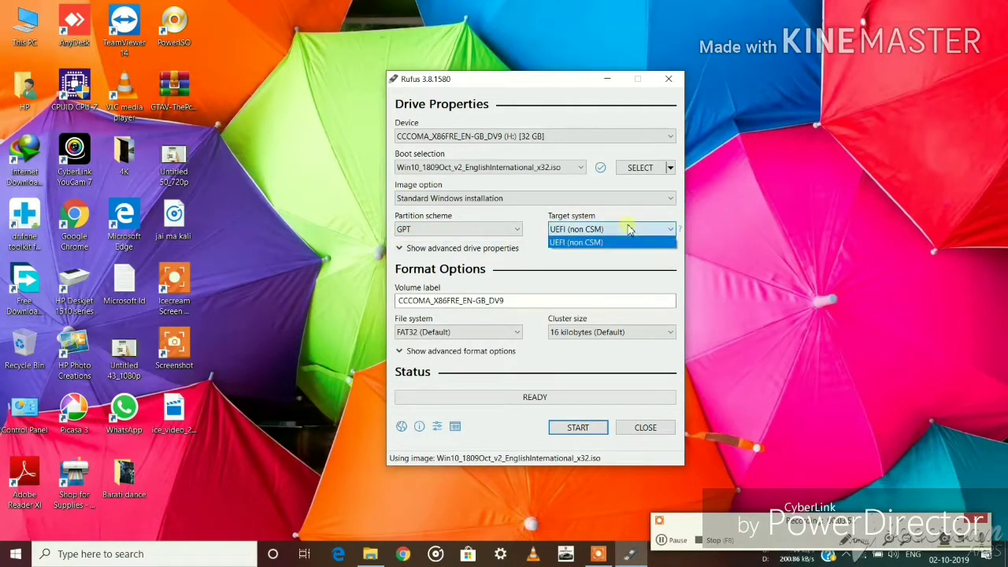
pyautogui.click(630, 229)
pyautogui.click(619, 229)
pyautogui.click(507, 229)
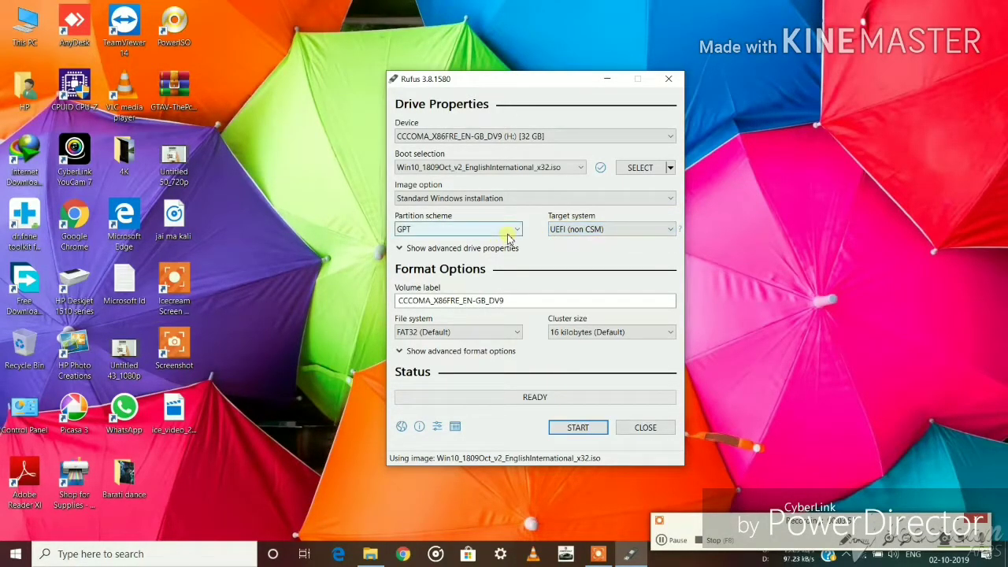
# Start writing the Windows 10 image to the USB drive and accept erasing all data on it.
pyautogui.click(581, 427)
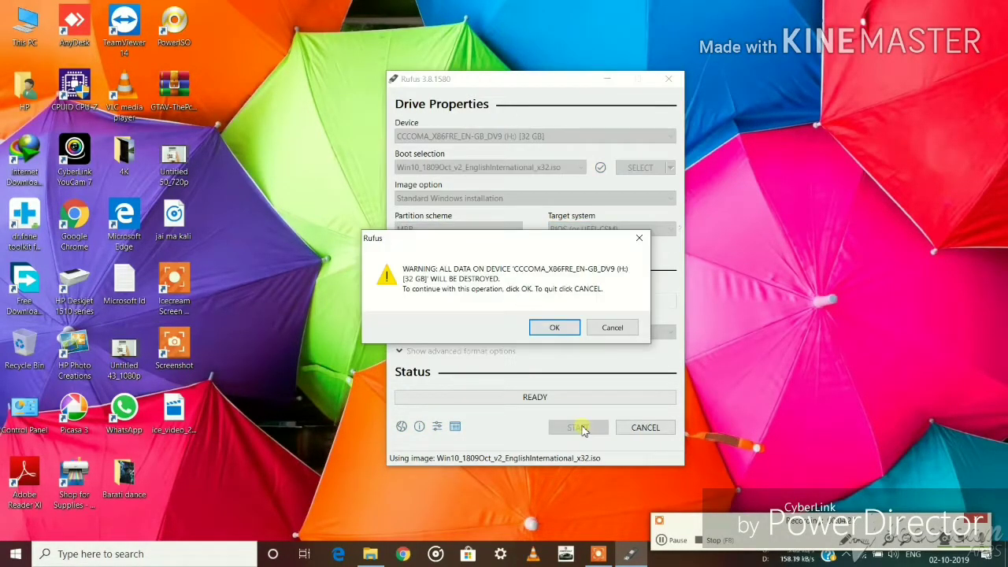
pyautogui.press('Return')
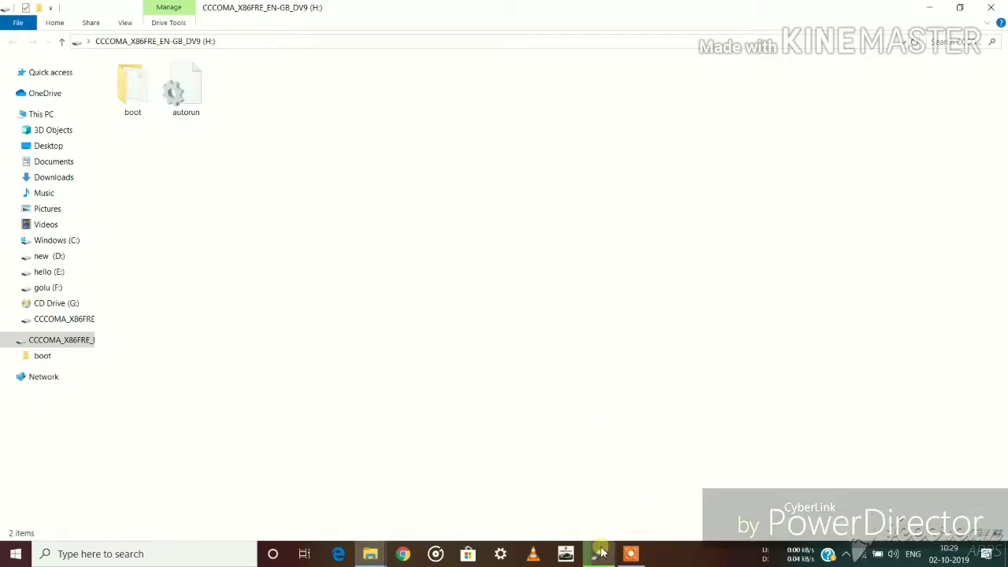
# Bring Rufus to the front while it copies, close the H: drive's folder window and refresh the desktop.
pyautogui.click(600, 554)
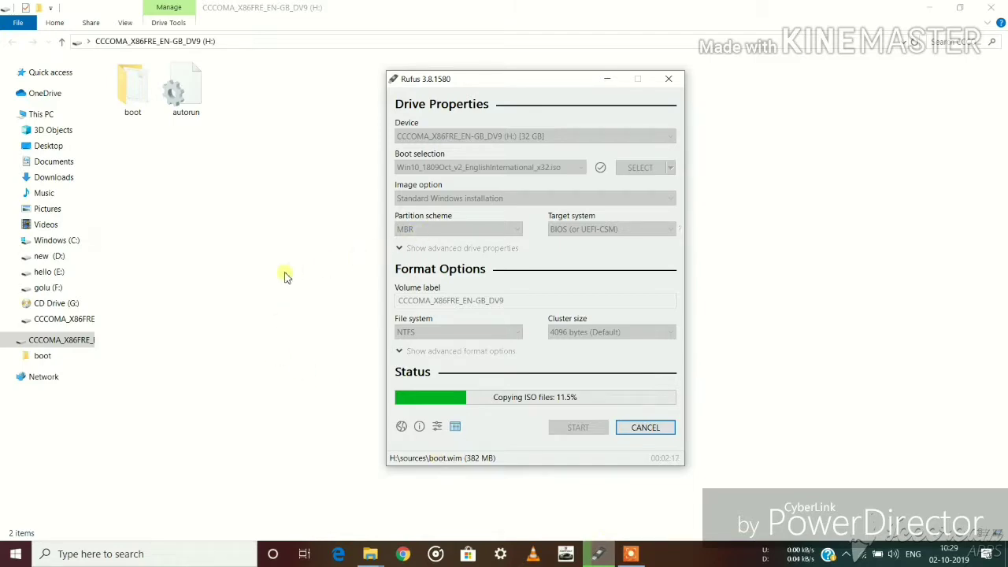
pyautogui.click(1000, 6)
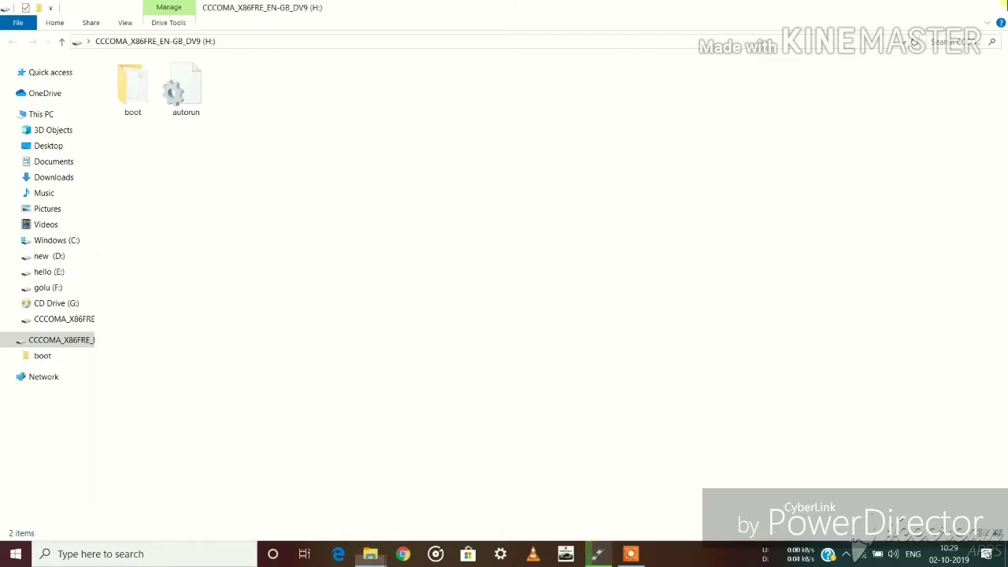
pyautogui.rightClick(865, 82)
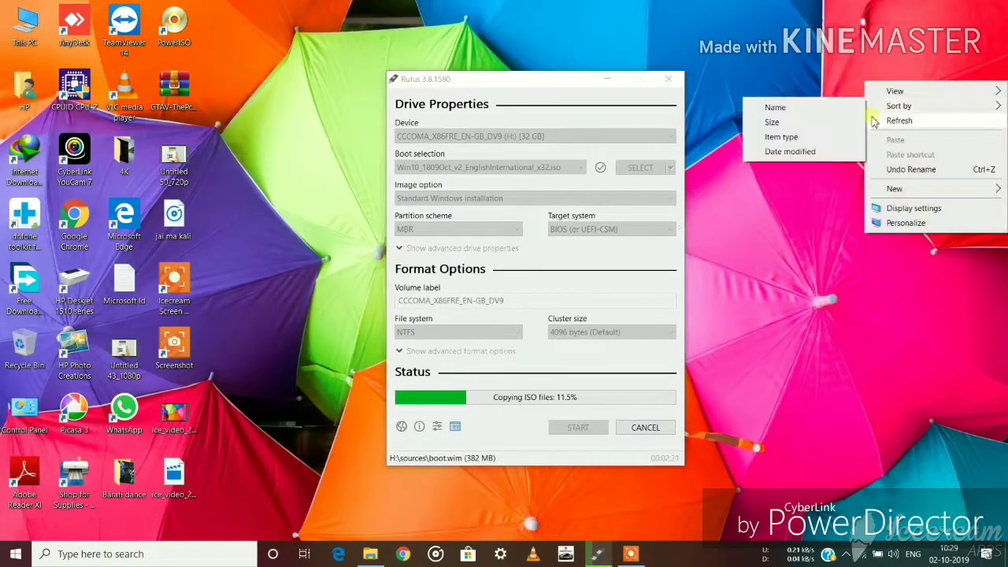
pyautogui.click(874, 121)
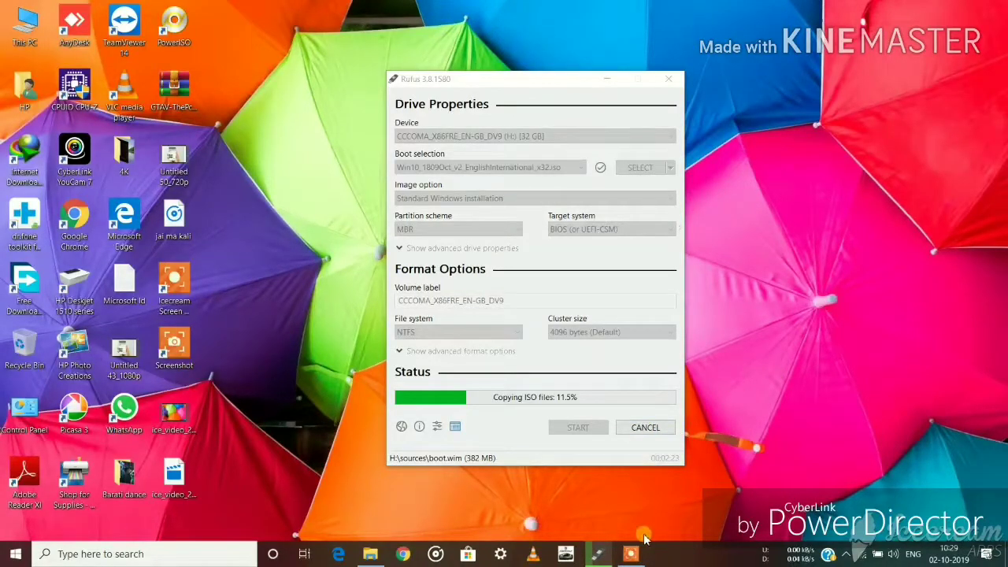
pyautogui.moveTo(629, 551)
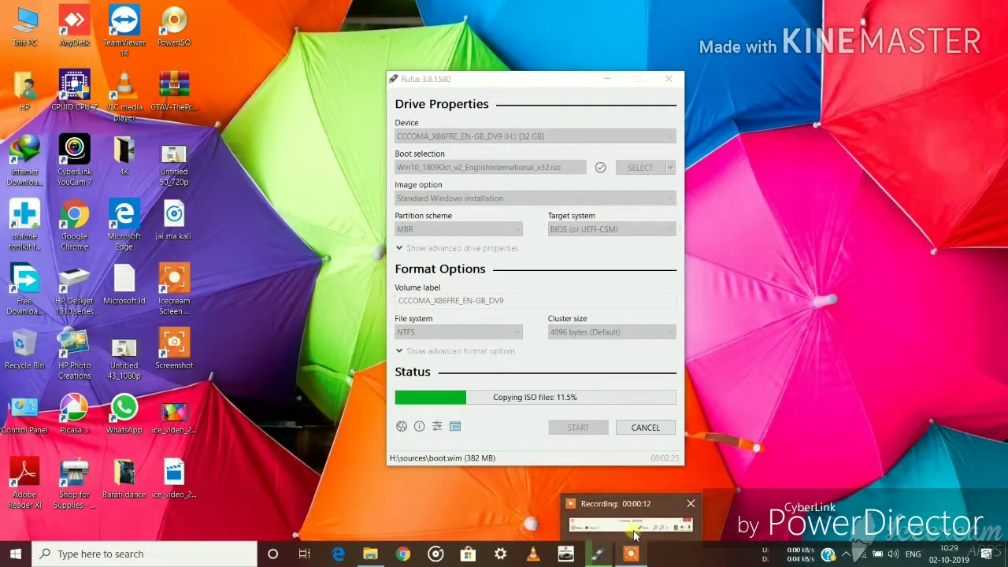
pyautogui.click(633, 529)
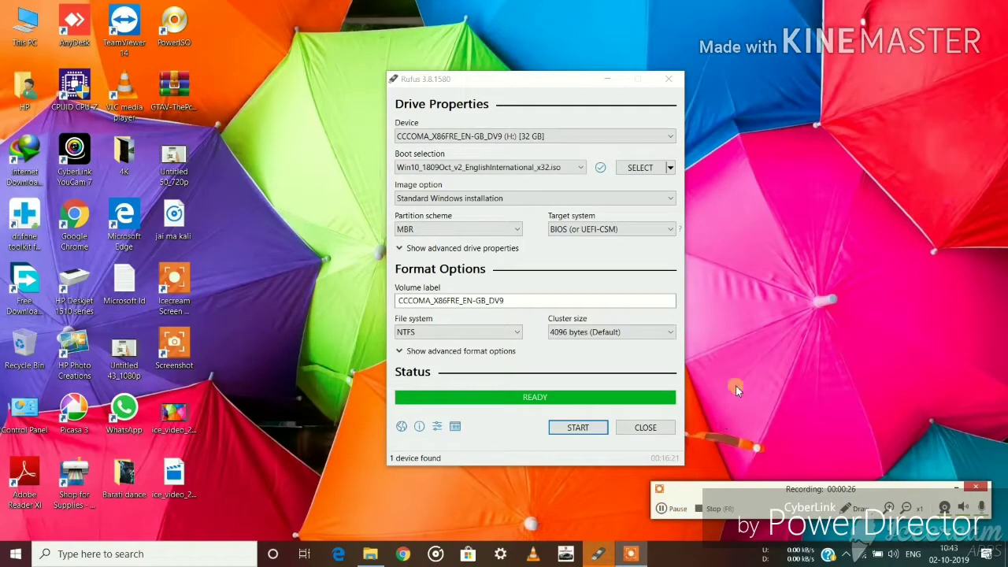
# Close Rufus after the copying has finished and refresh the desktop.
pyautogui.rightClick(830, 209)
pyautogui.click(863, 248)
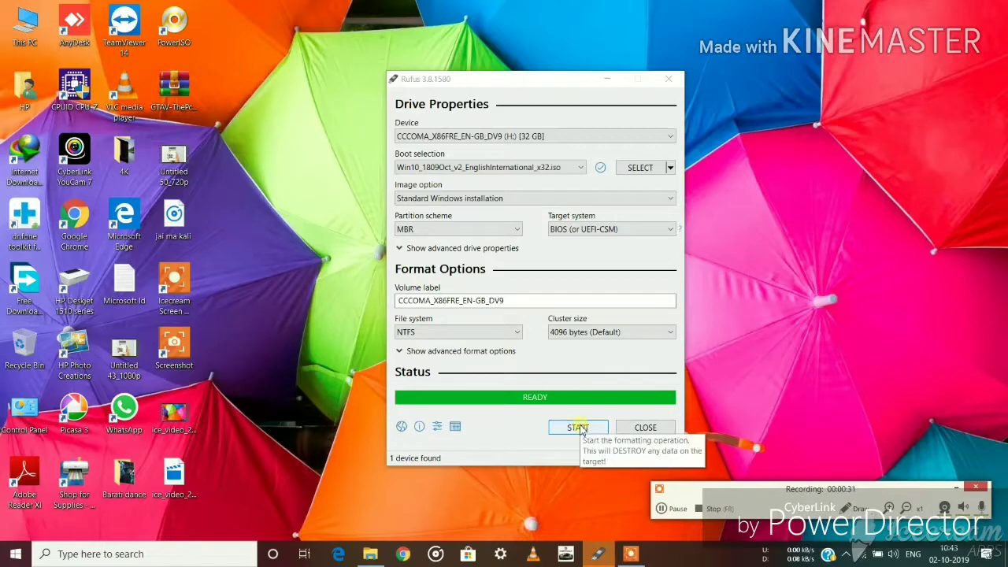
pyautogui.click(642, 426)
pyautogui.rightClick(533, 180)
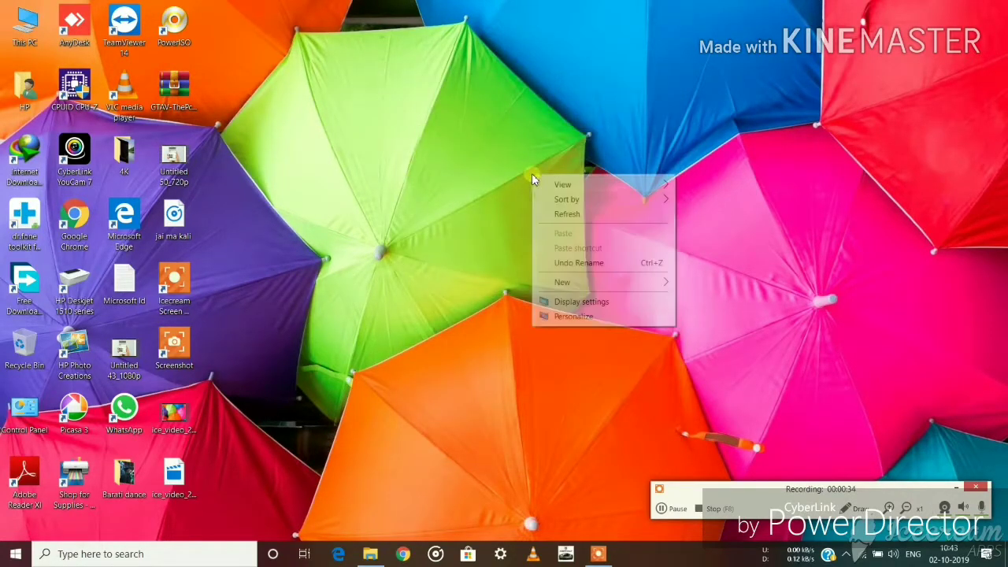
pyautogui.click(553, 220)
pyautogui.rightClick(553, 218)
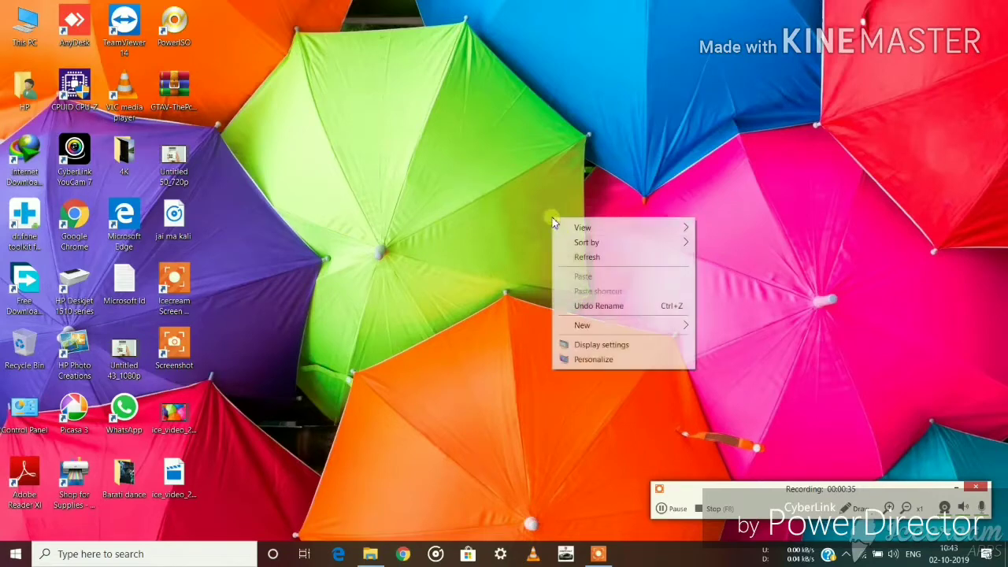
pyautogui.click(565, 263)
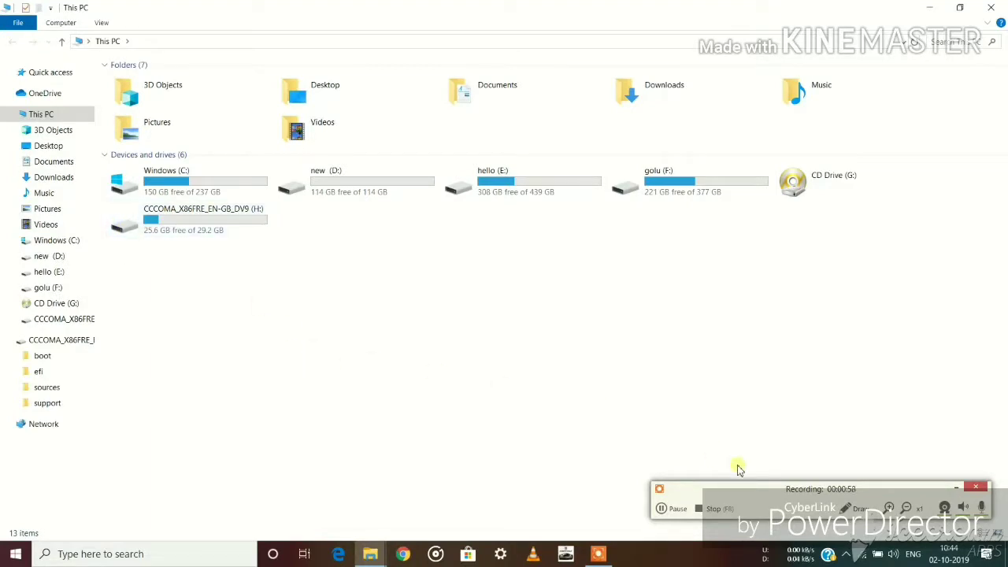
# Mark the CCCOMA_X86FRE_EN-GB_DV9 (H:) drive with red freehand circles using the recorder's pen, and clear the drawing.
pyautogui.click(854, 509)
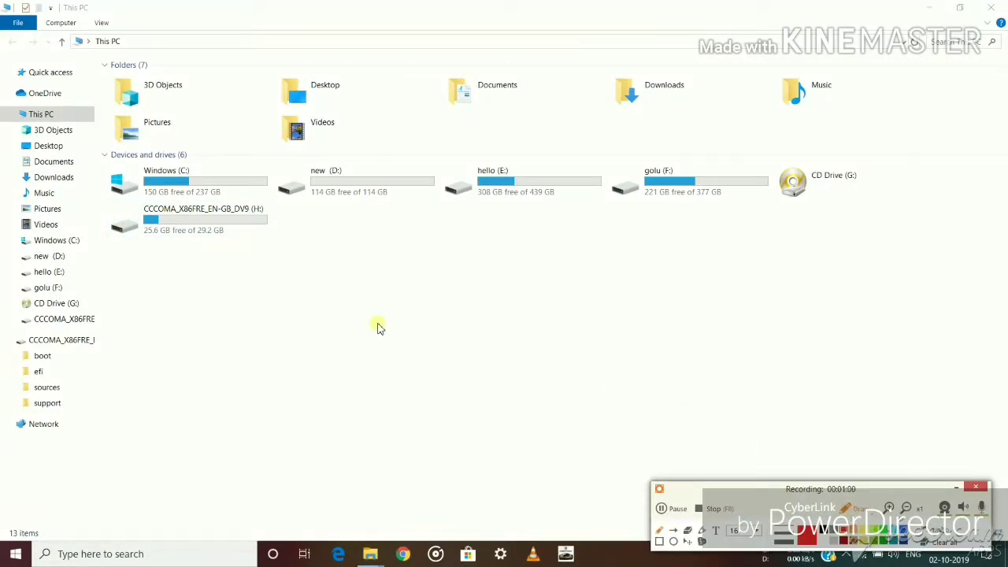
pyautogui.moveTo(129, 244)
pyautogui.mouseDown()
pyautogui.moveTo(162, 254)
pyautogui.moveTo(183, 206)
pyautogui.moveTo(100, 217)
pyautogui.moveTo(149, 253)
pyautogui.moveTo(128, 218)
pyautogui.moveTo(146, 233)
pyautogui.moveTo(135, 264)
pyautogui.mouseUp()
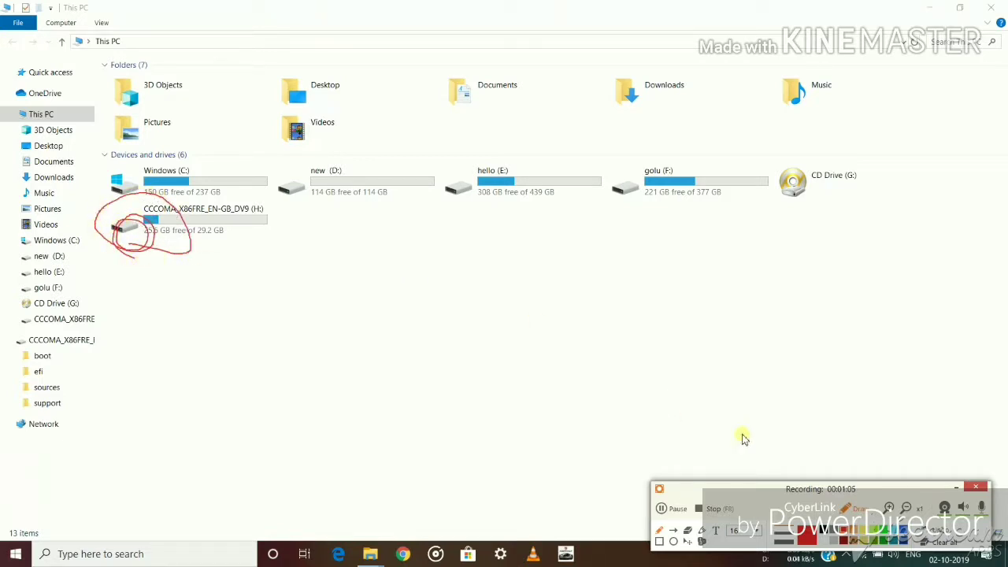
pyautogui.click(945, 543)
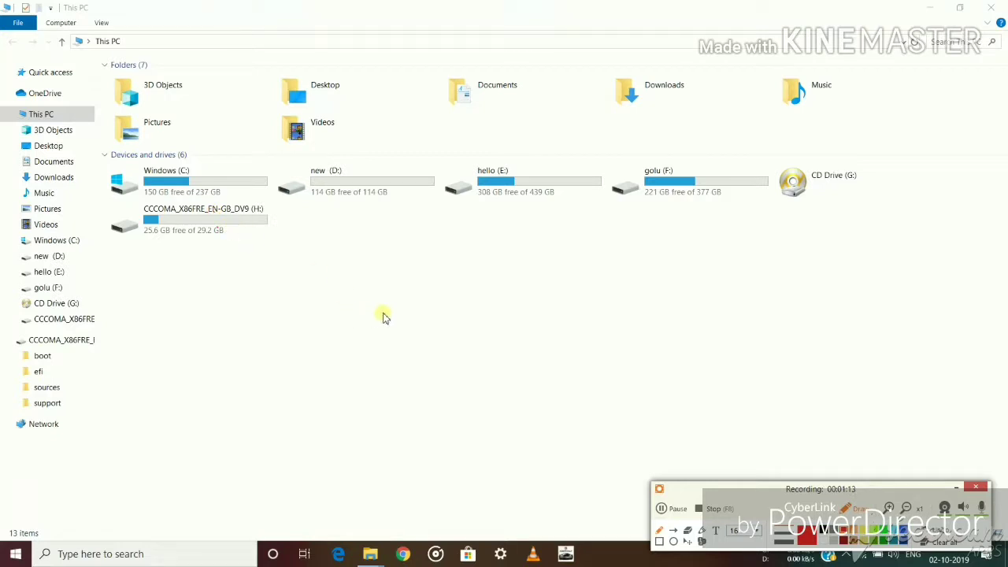
pyautogui.click(851, 510)
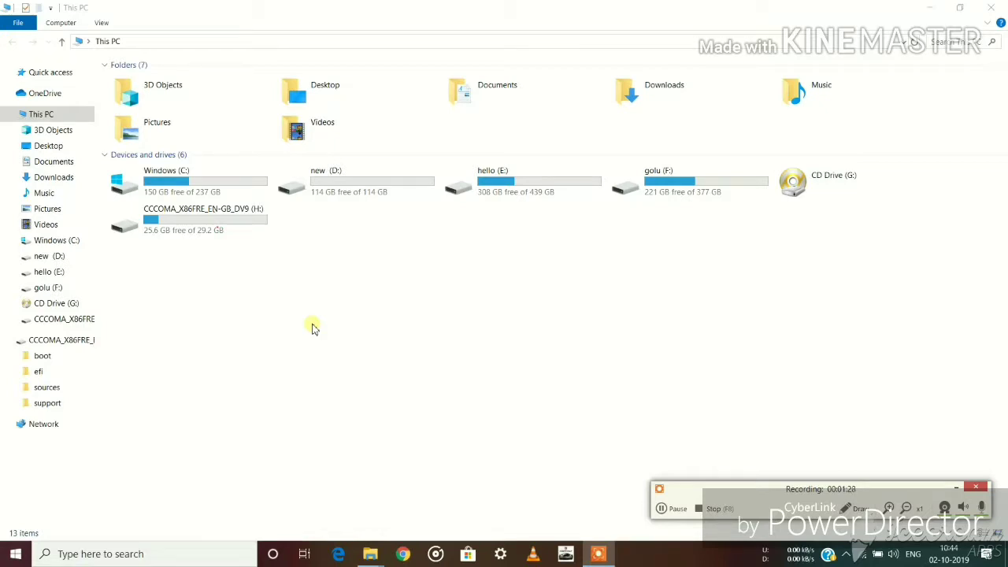
# Eject the CCCOMA_X86FRE_EN-GB_DV9 (H:) drive, reconnect it and return to This PC.
pyautogui.rightClick(194, 214)
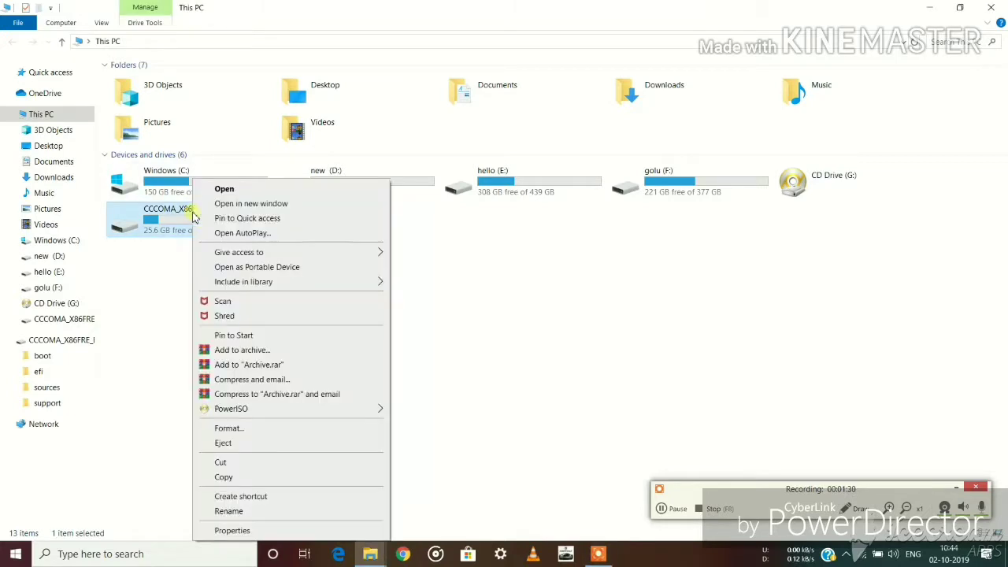
pyautogui.click(219, 442)
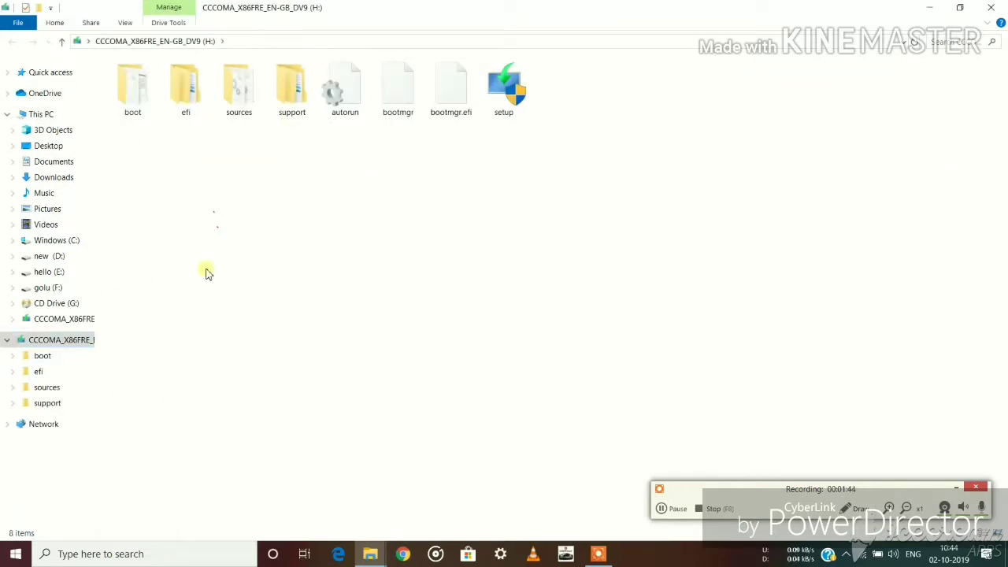
pyautogui.hotkey('alt', 'Up')
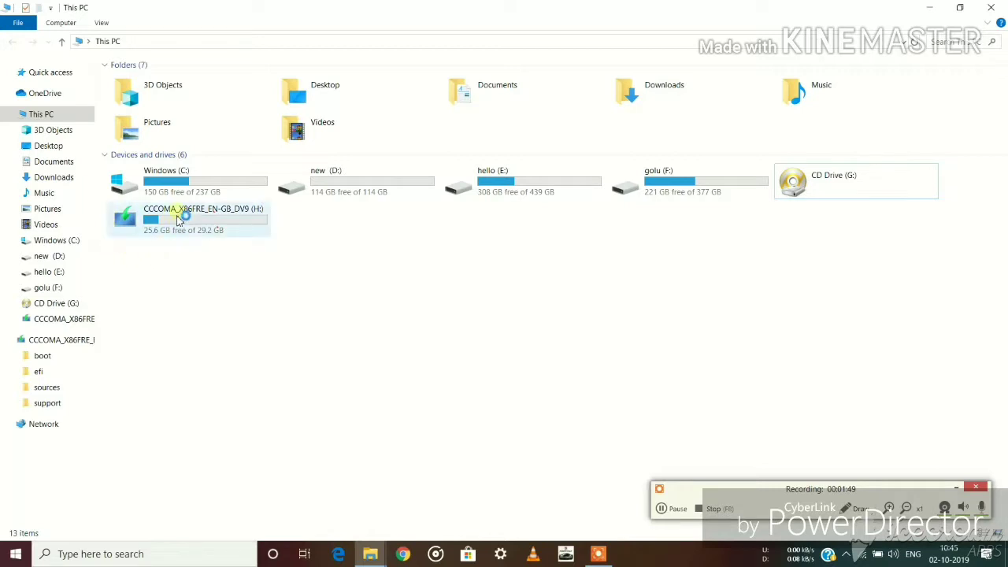
# Refresh This PC several times and open the CCCOMA_X86FRE_EN-GB_DV9 (H:) drive.
pyautogui.rightClick(275, 266)
pyautogui.click(301, 321)
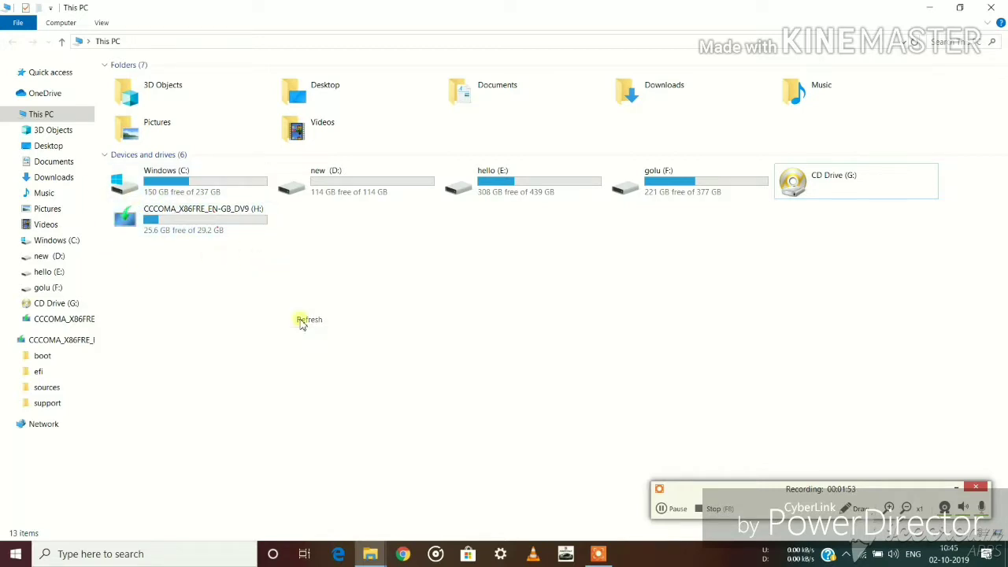
pyautogui.rightClick(241, 270)
pyautogui.click(259, 323)
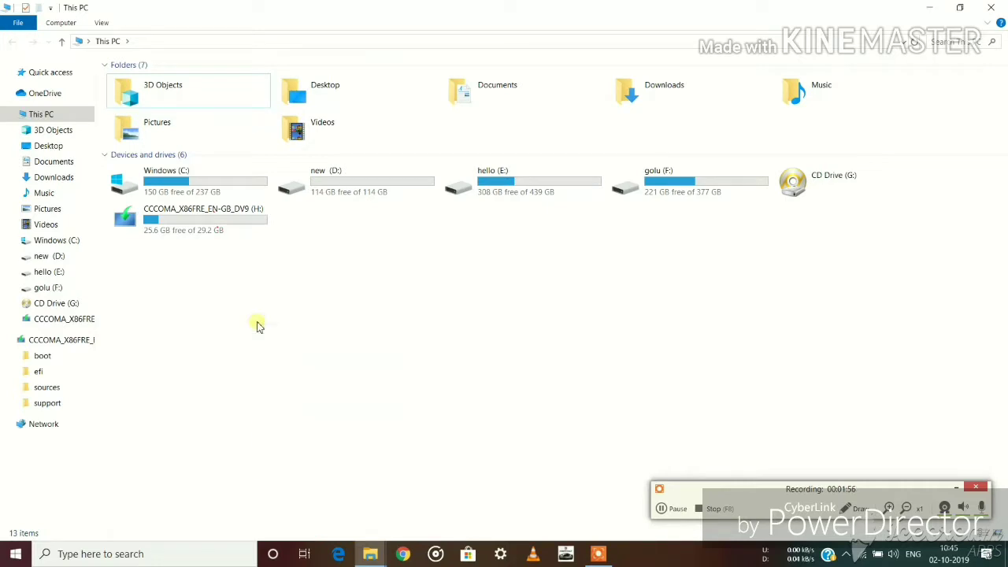
pyautogui.rightClick(256, 322)
pyautogui.click(266, 377)
pyautogui.rightClick(268, 294)
pyautogui.click(277, 349)
pyautogui.doubleClick(197, 222)
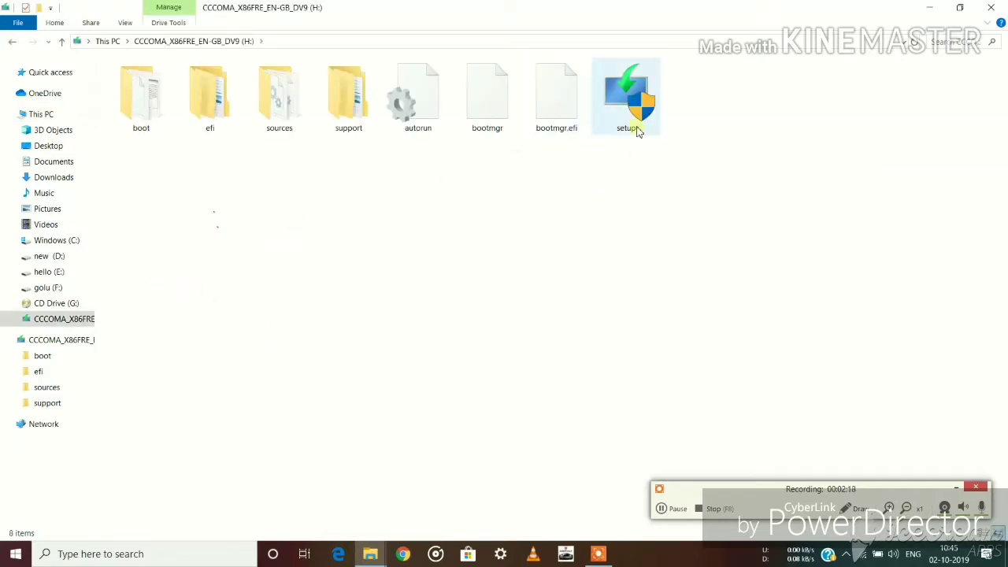
# Try to run setup from the USB drive and dismiss the Bad Image error dialogs.
pyautogui.doubleClick(617, 113)
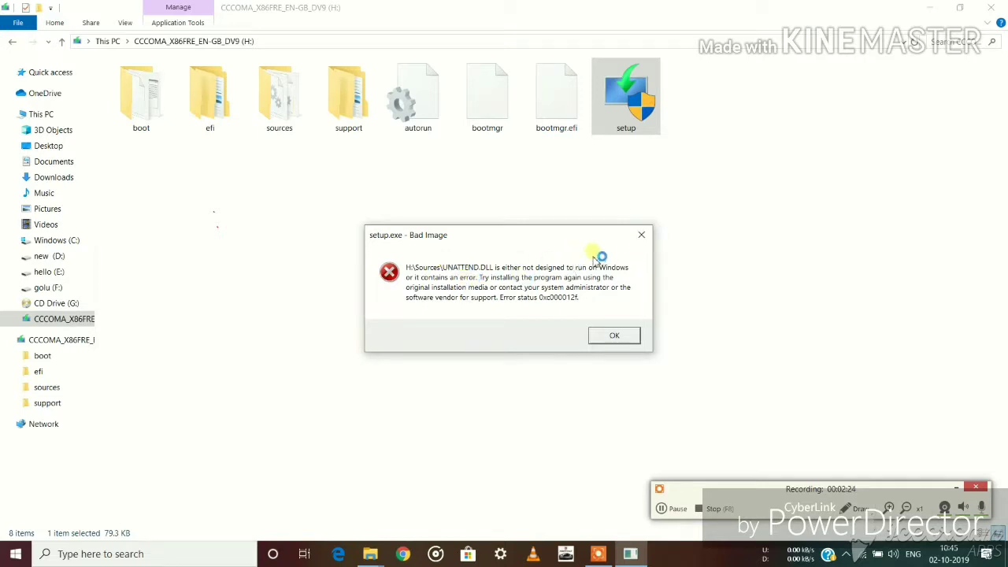
pyautogui.click(638, 236)
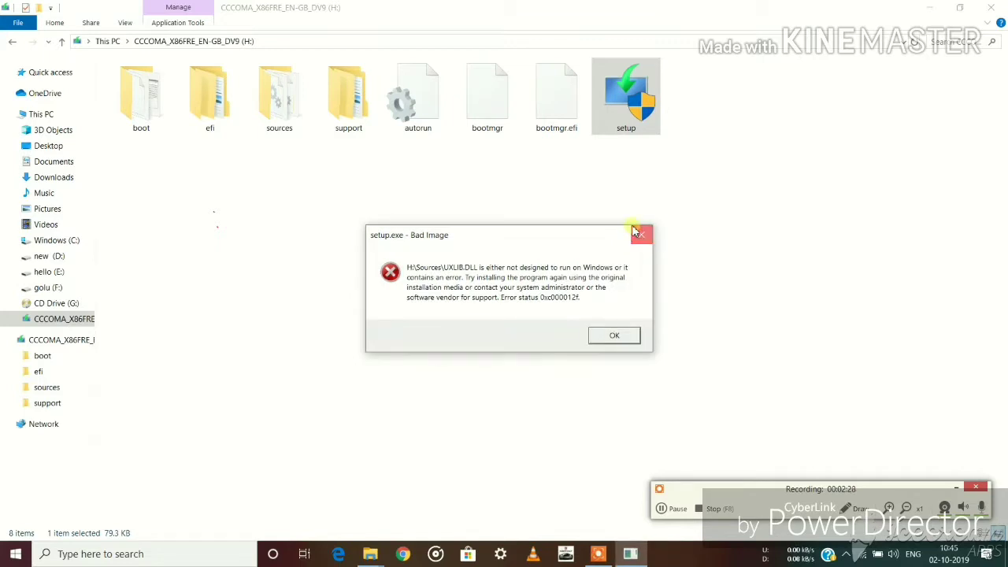
pyautogui.click(638, 233)
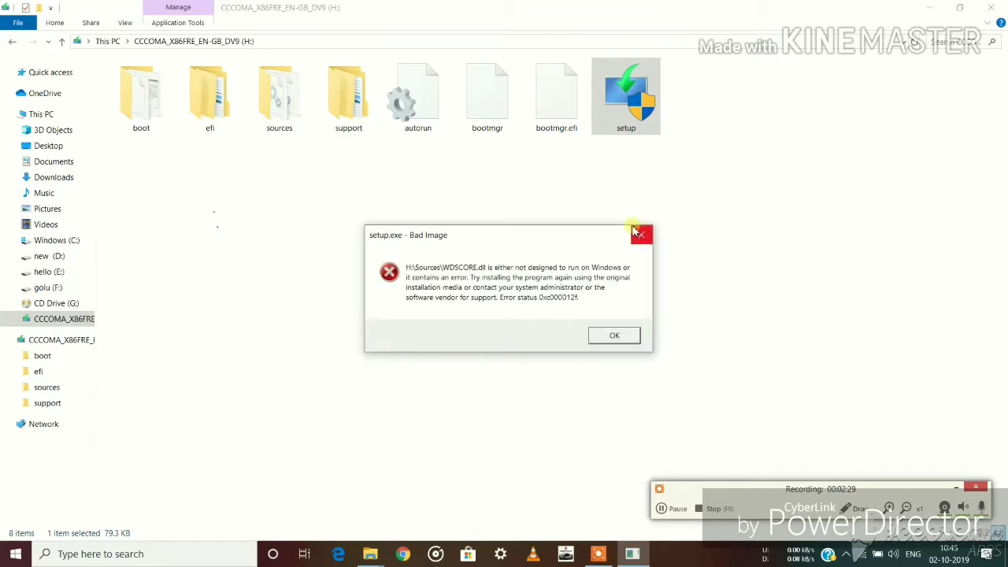
pyautogui.click(610, 336)
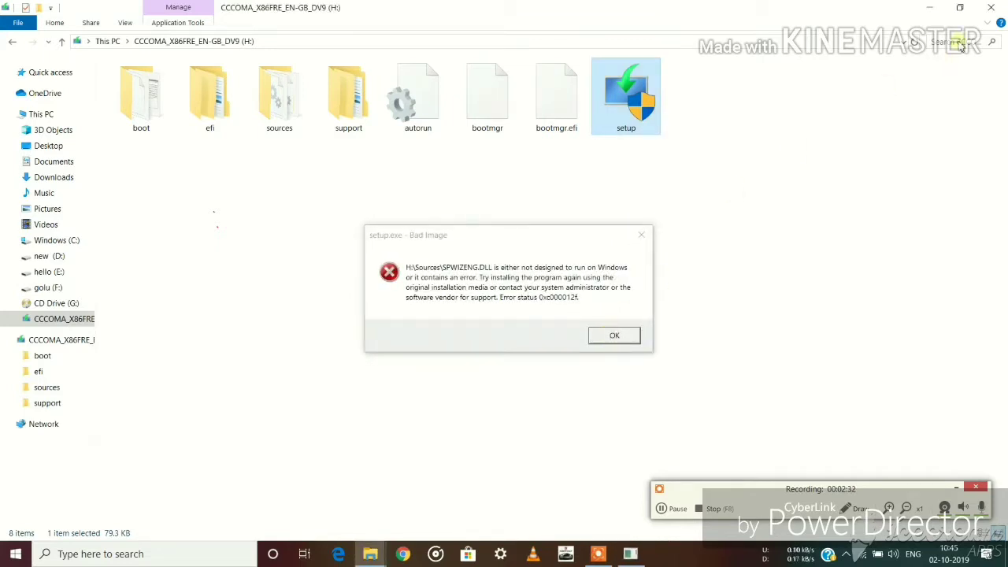
# Close the USB drive's folder window and the remaining Windows setup error dialogs.
pyautogui.click(990, 8)
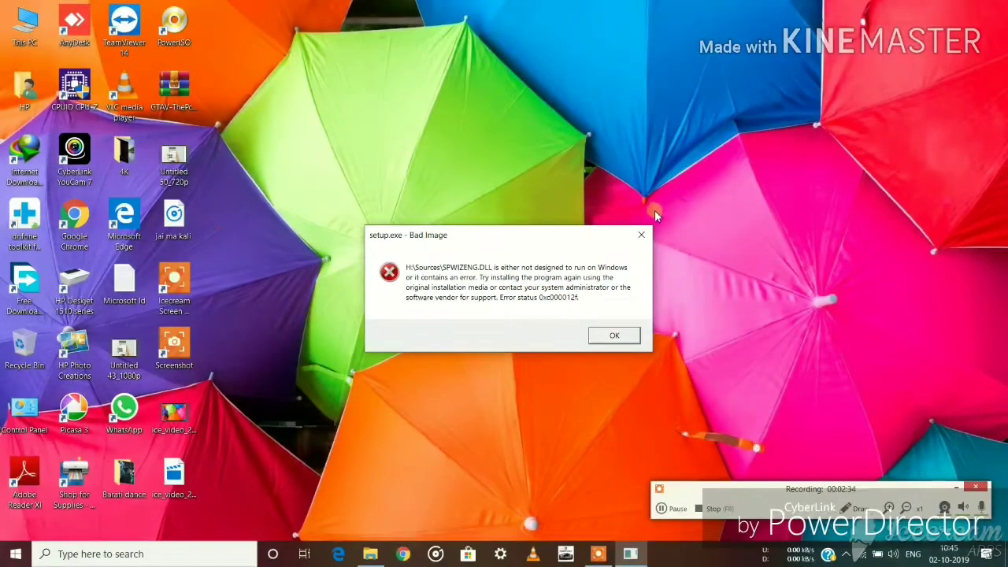
pyautogui.click(642, 235)
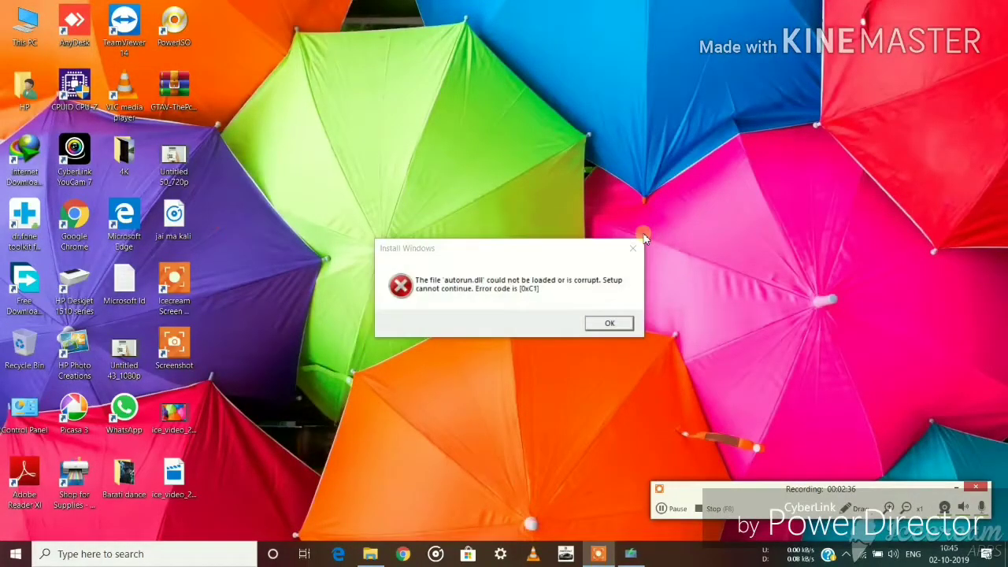
pyautogui.rightClick(629, 557)
pyautogui.click(597, 526)
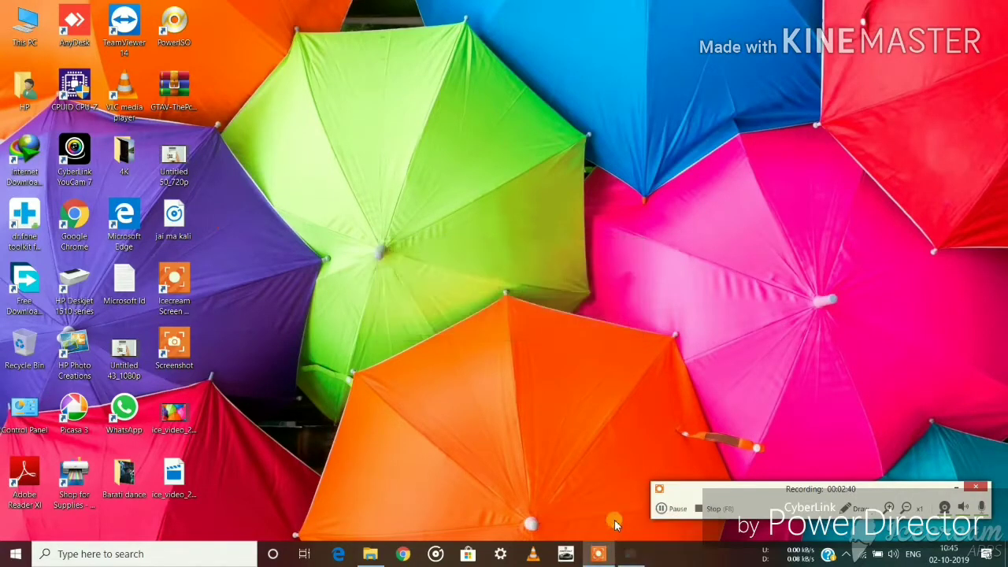